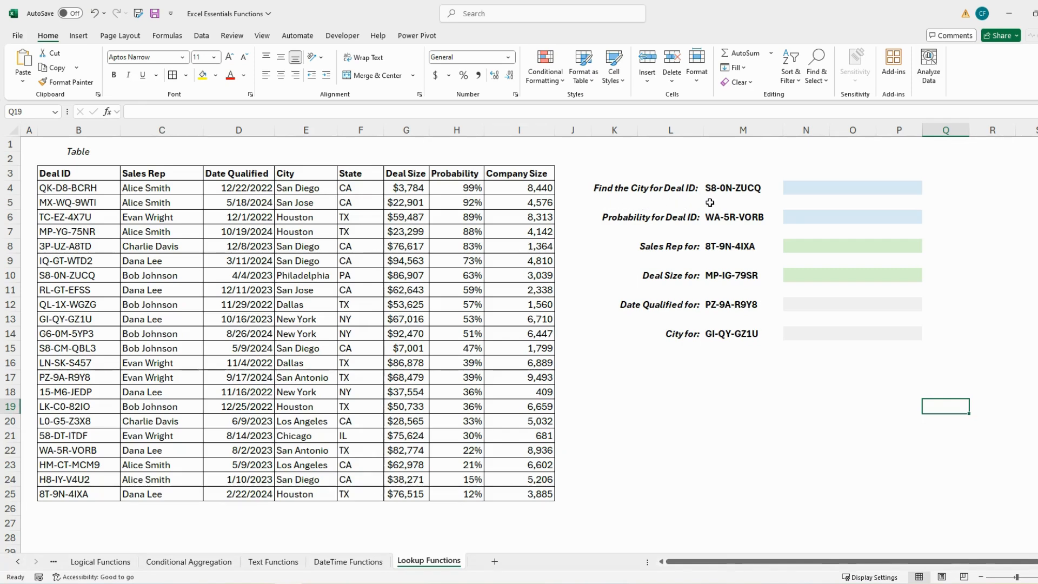
Enter =VLOOKUP(M4,B3:I25,4,FALSE) in N4 to look up the city for the deal ID in M4
{"action": "left_click", "coordinate": [730, 190]}
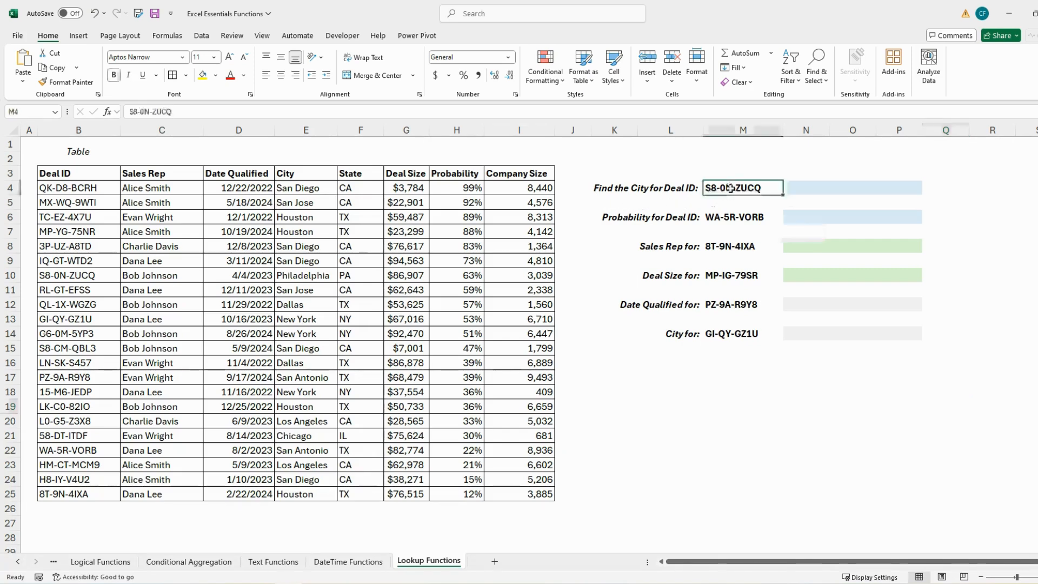
{"action": "left_click", "coordinate": [806, 190]}
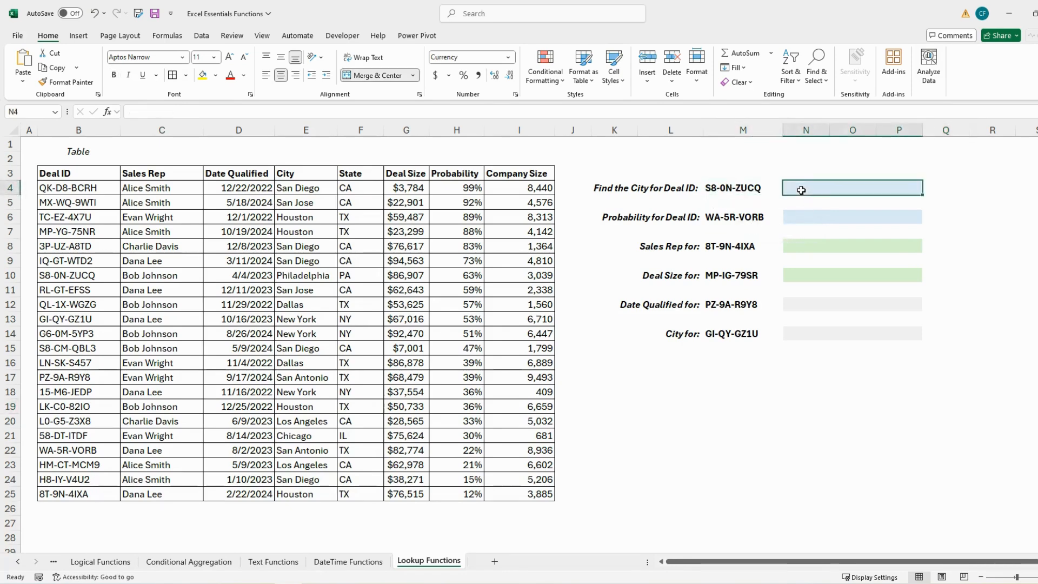
{"action": "type", "text": "="}
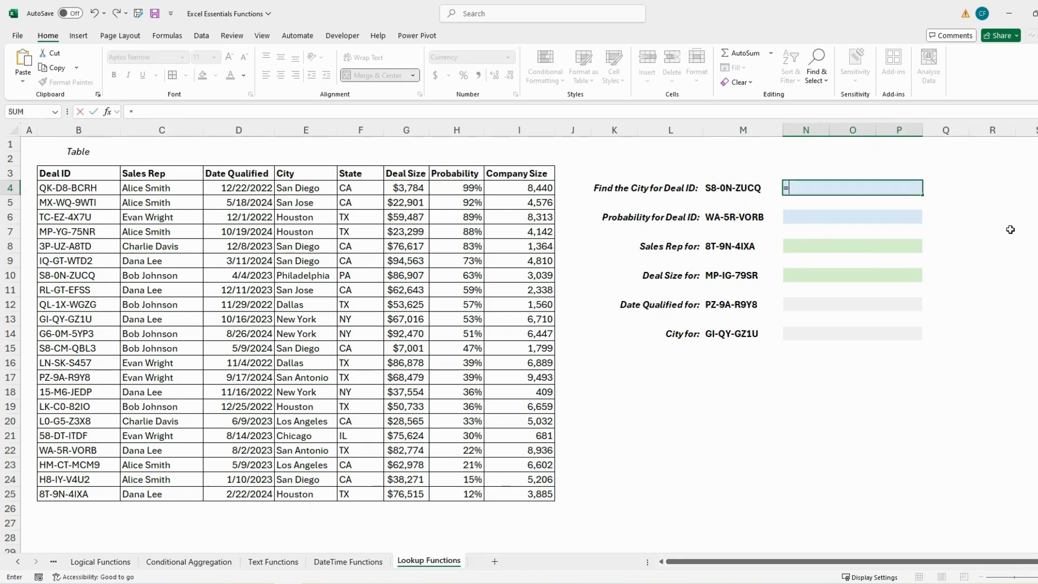
{"action": "type", "text": "VLOOKUP("}
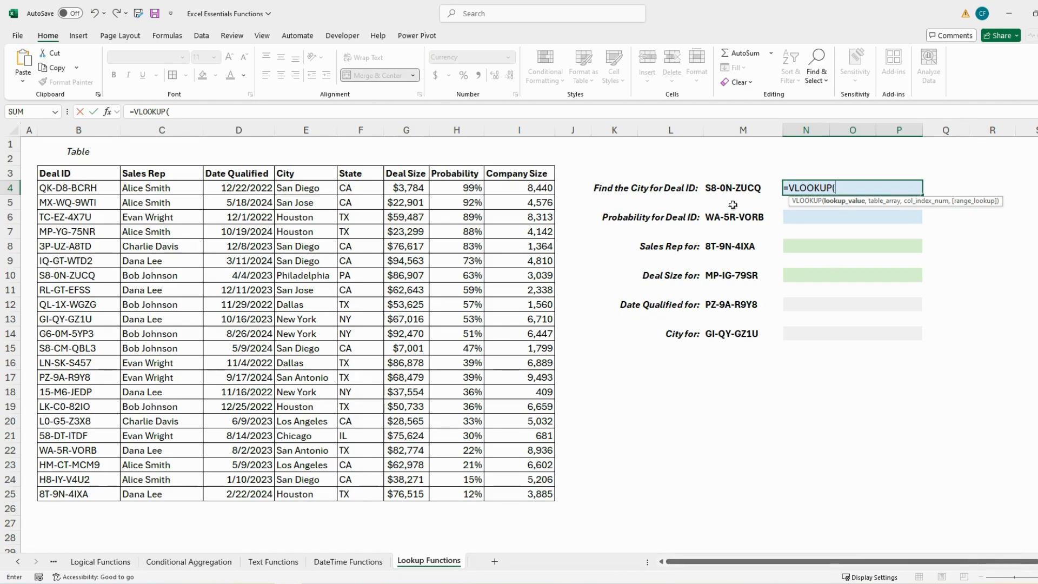
{"action": "left_click", "coordinate": [728, 188]}
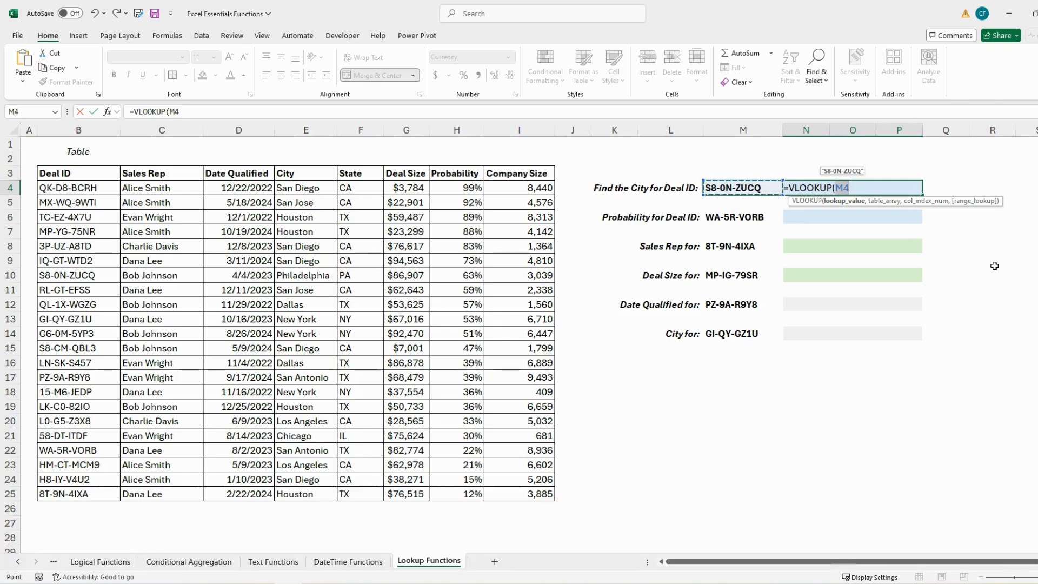
{"action": "type", "text": ","}
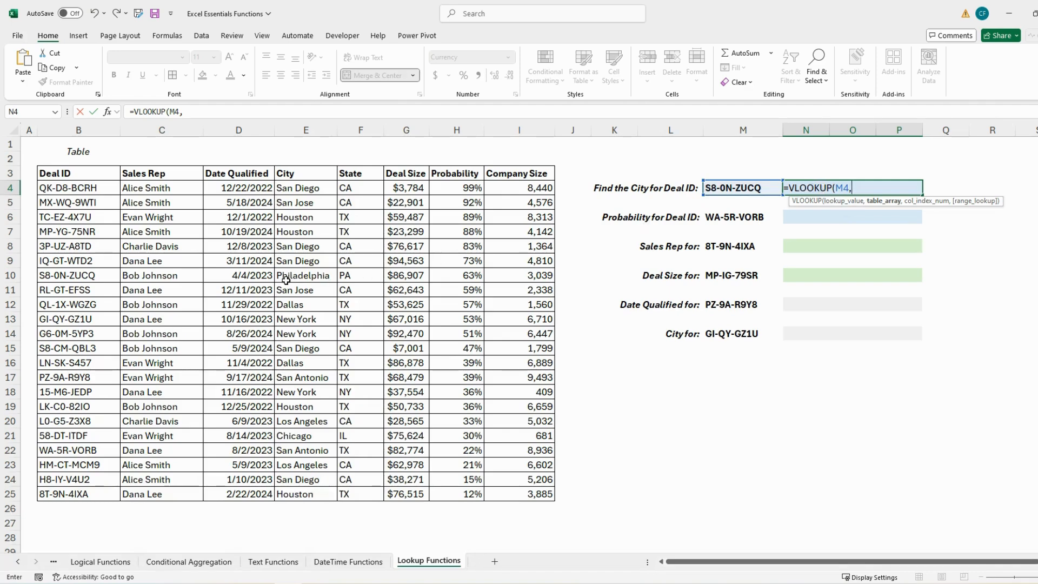
{"action": "left_click_drag", "start_coordinate": [102, 174], "coordinate": [541, 495]}
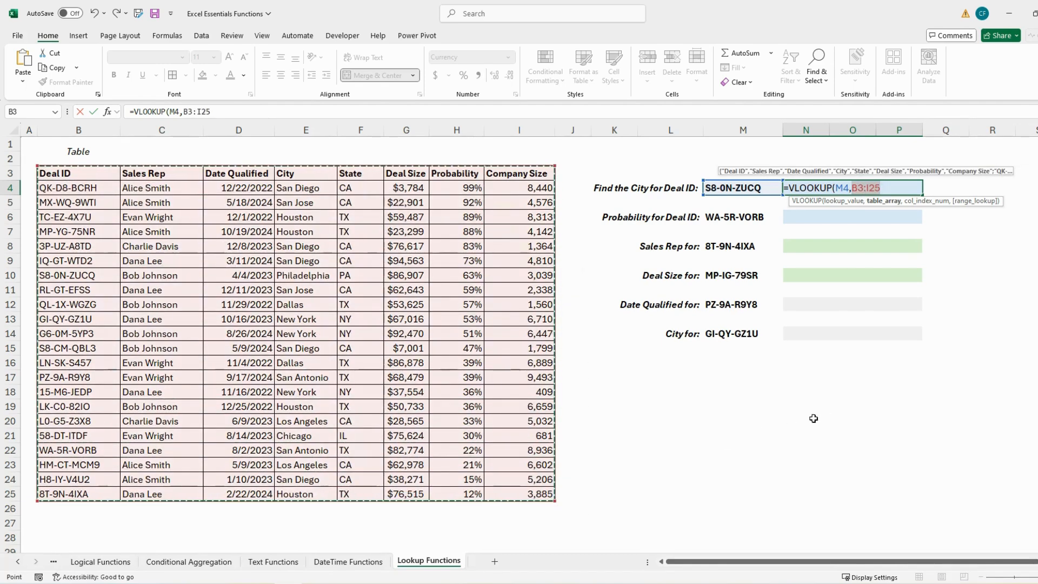
{"action": "type", "text": ","}
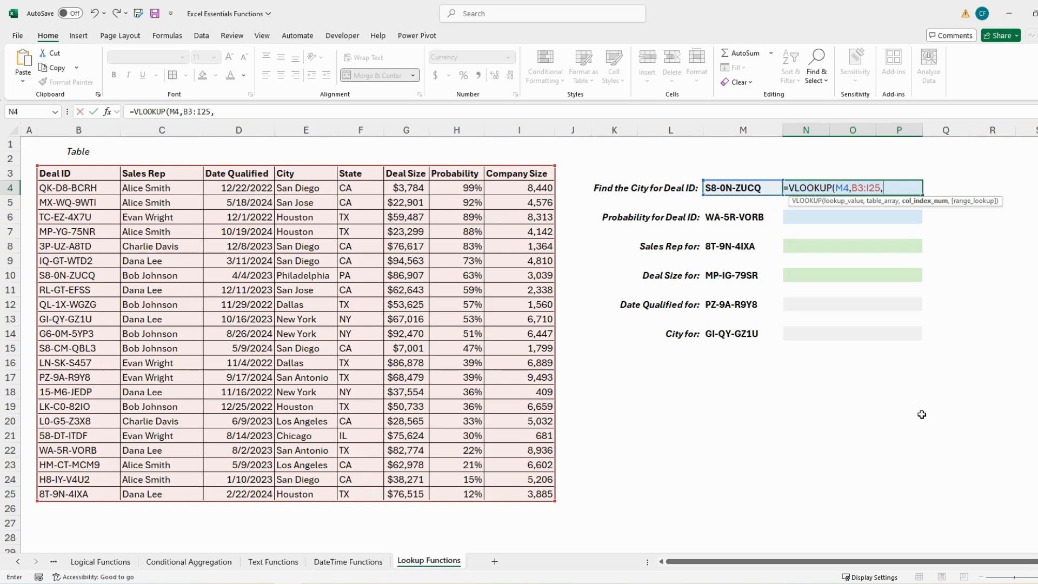
{"action": "type", "text": "4,"}
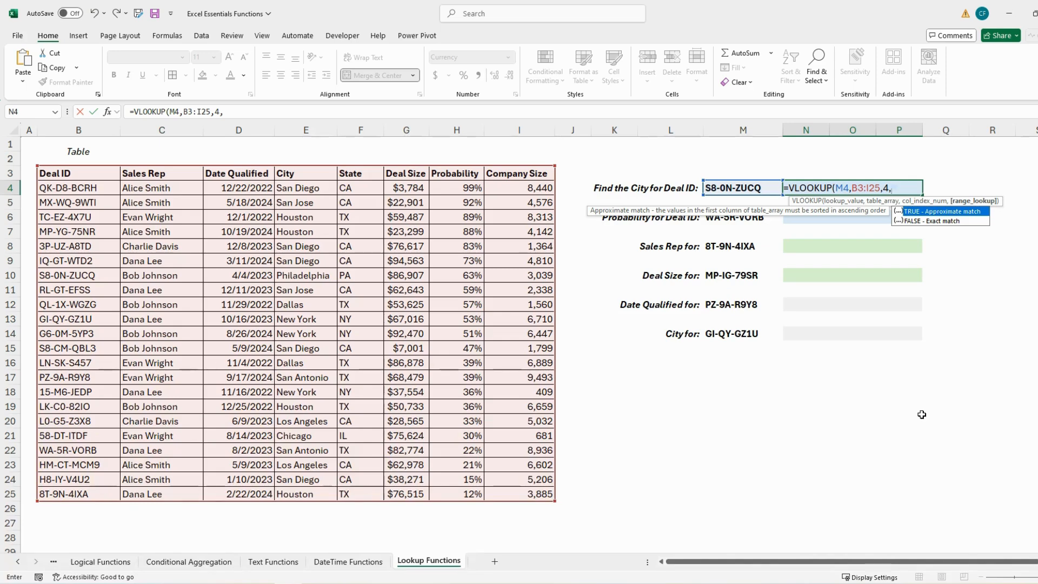
{"action": "type", "text": "FALSE)"}
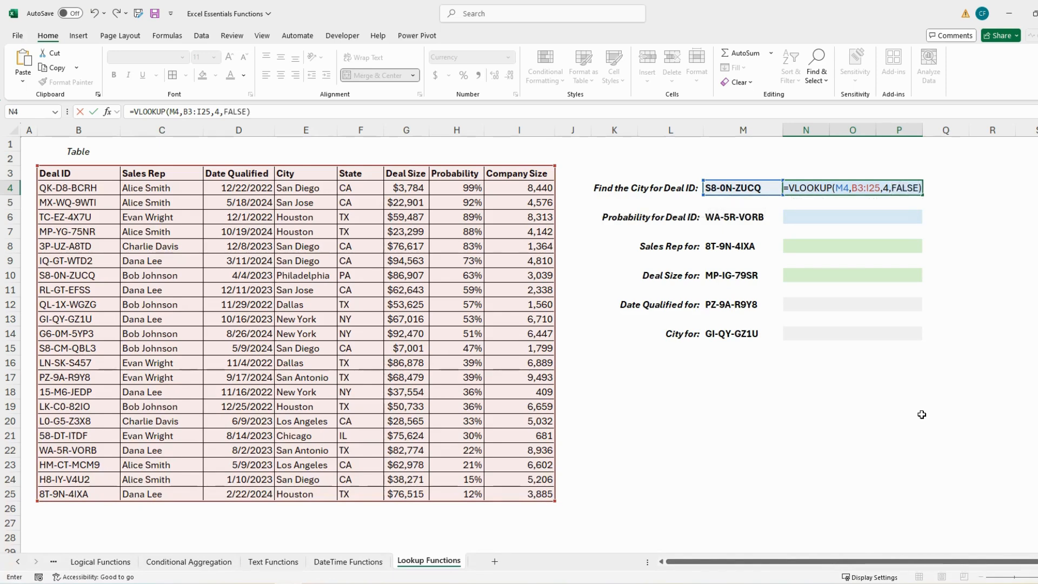
{"action": "key", "text": "Return"}
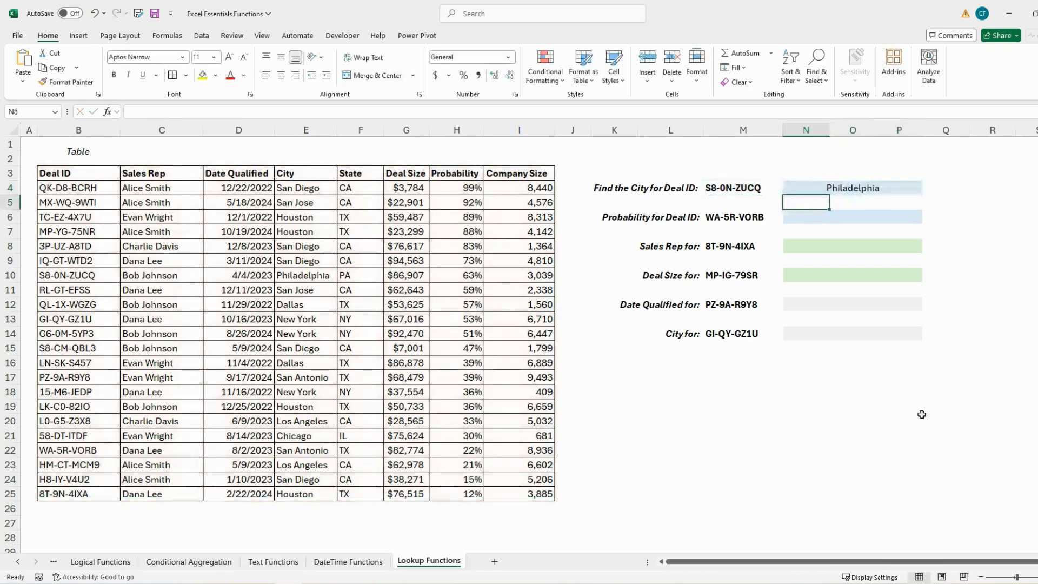
{"action": "left_click", "coordinate": [858, 193]}
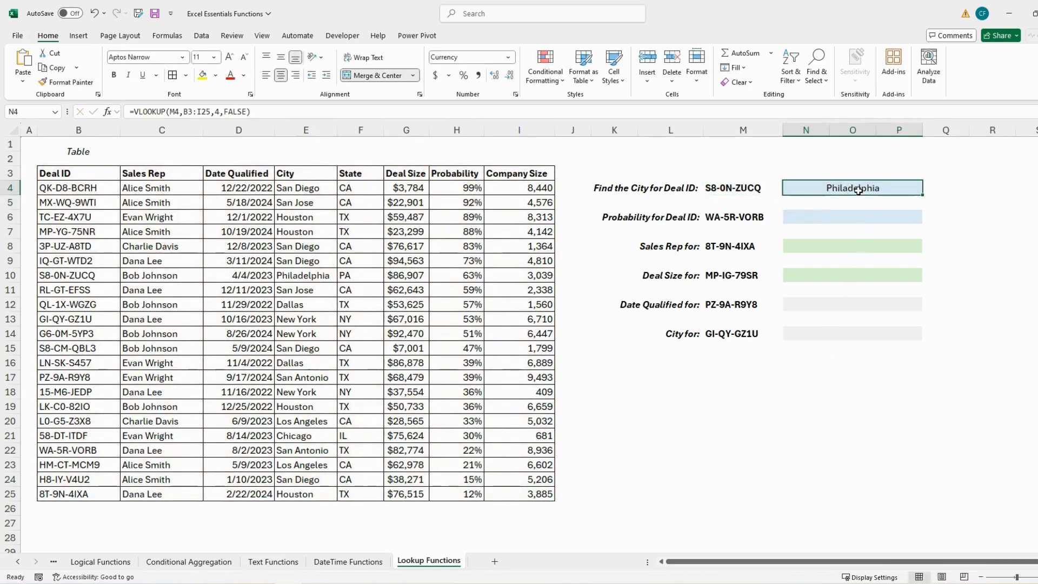
{"action": "left_click", "coordinate": [958, 196]}
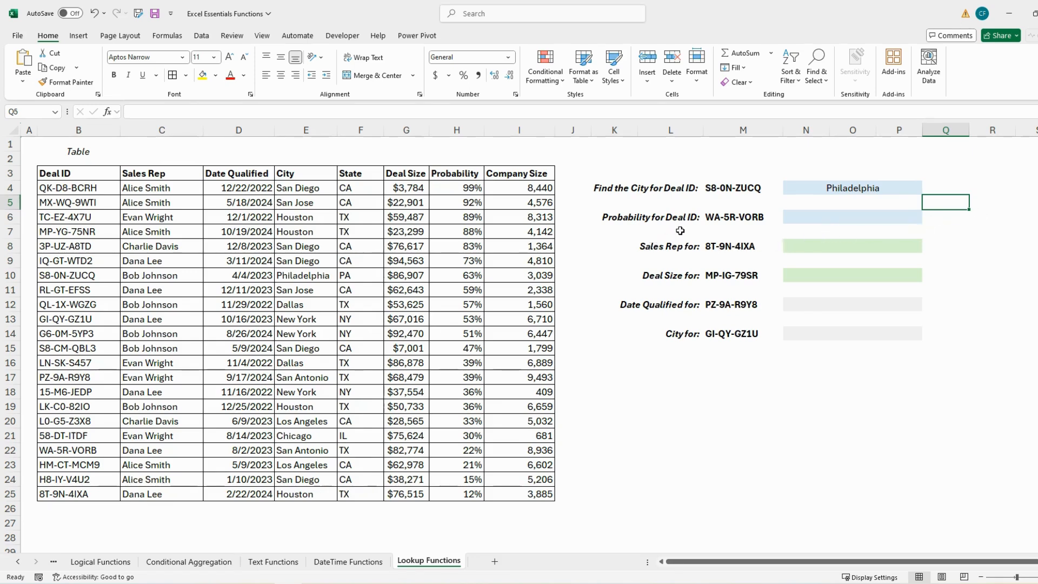
Try starting the table array of the city VLOOKUP in N4 at column C, using C3:I25
{"action": "left_click", "coordinate": [732, 217]}
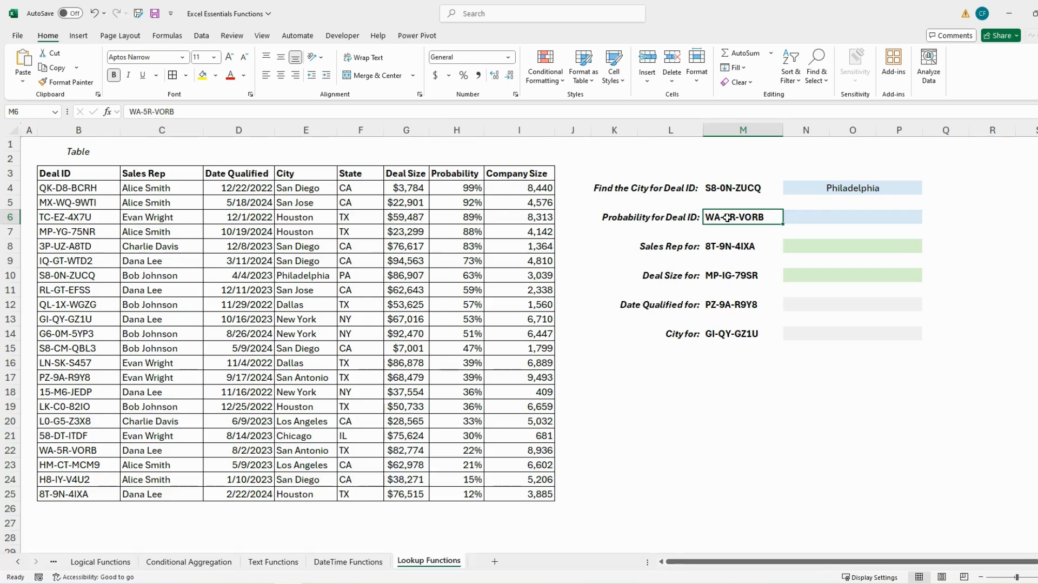
{"action": "left_click", "coordinate": [828, 188]}
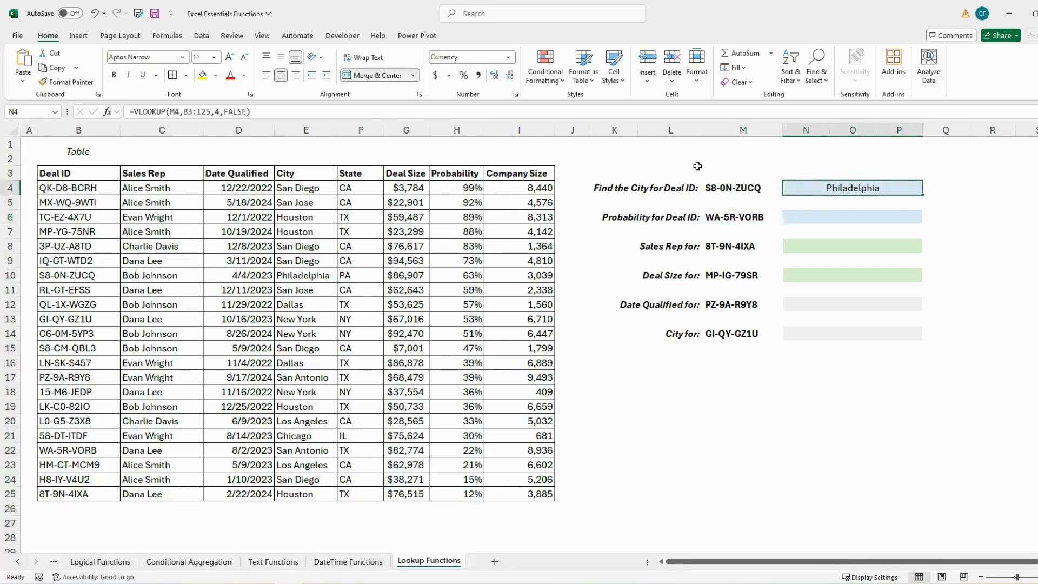
{"action": "left_click", "coordinate": [195, 111]}
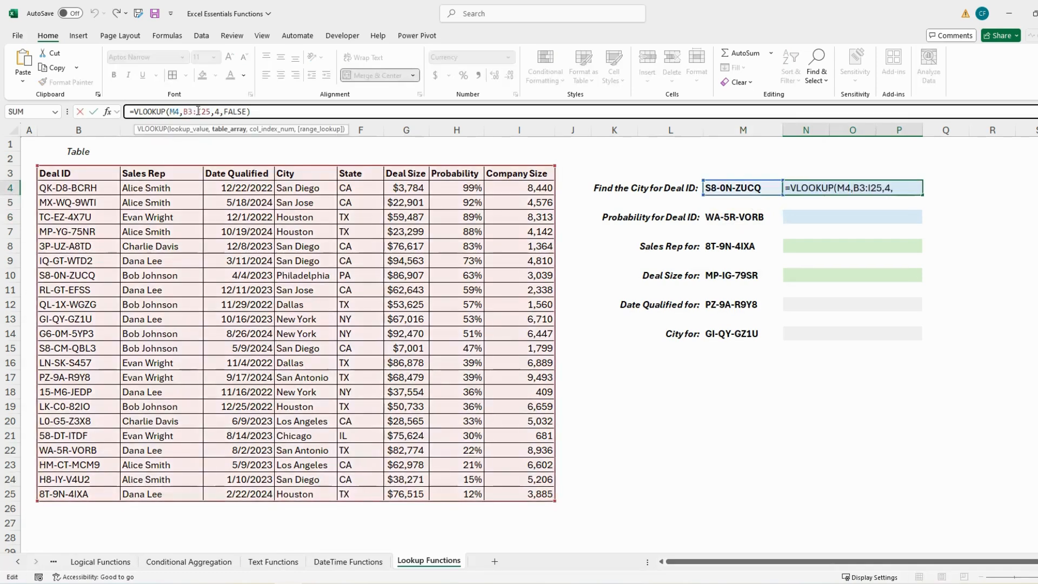
{"action": "key", "text": "BackSpace"}
{"action": "type", "text": "C"}
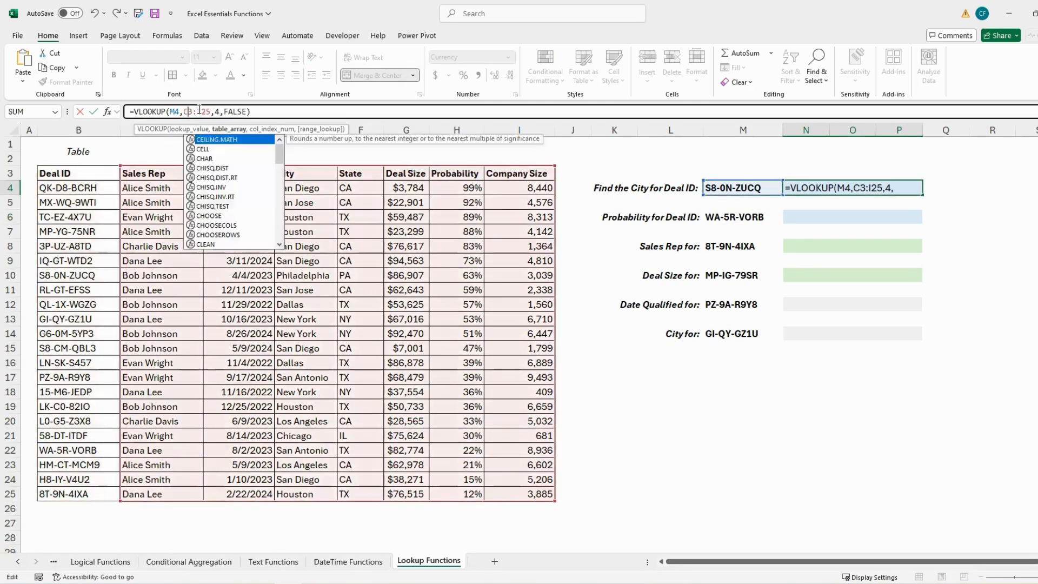
{"action": "key", "text": "Return"}
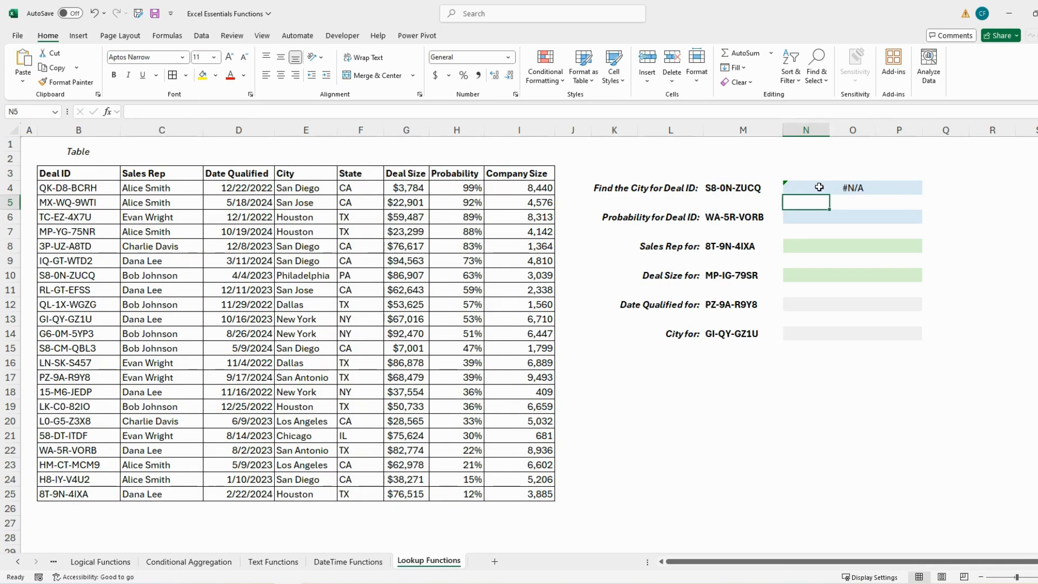
Set the table array of the VLOOKUP in N4 back to B3:I25
{"action": "left_click", "coordinate": [819, 187]}
{"action": "left_click", "coordinate": [190, 112]}
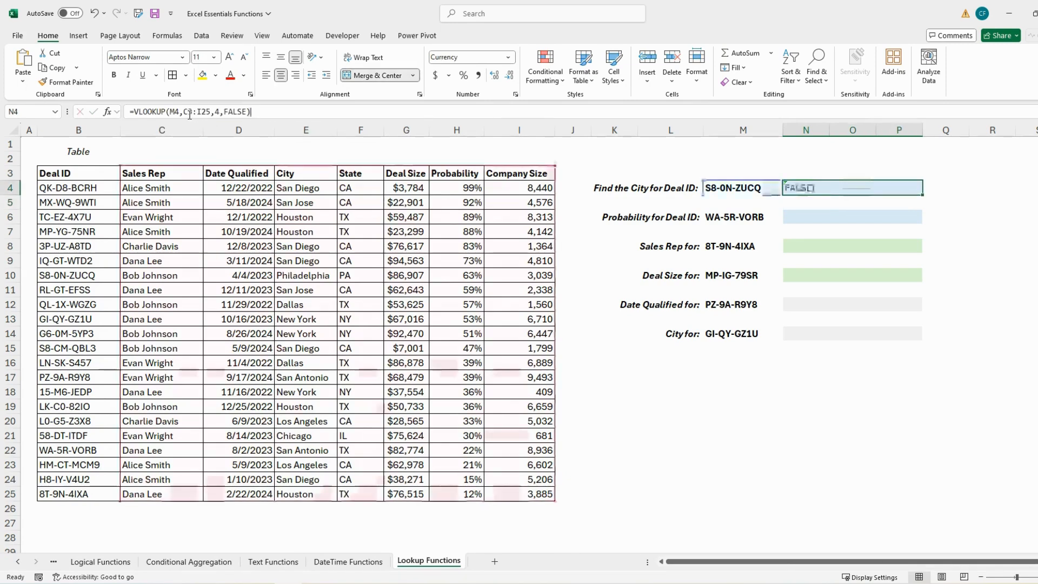
{"action": "key", "text": "BackSpace"}
{"action": "type", "text": "B"}
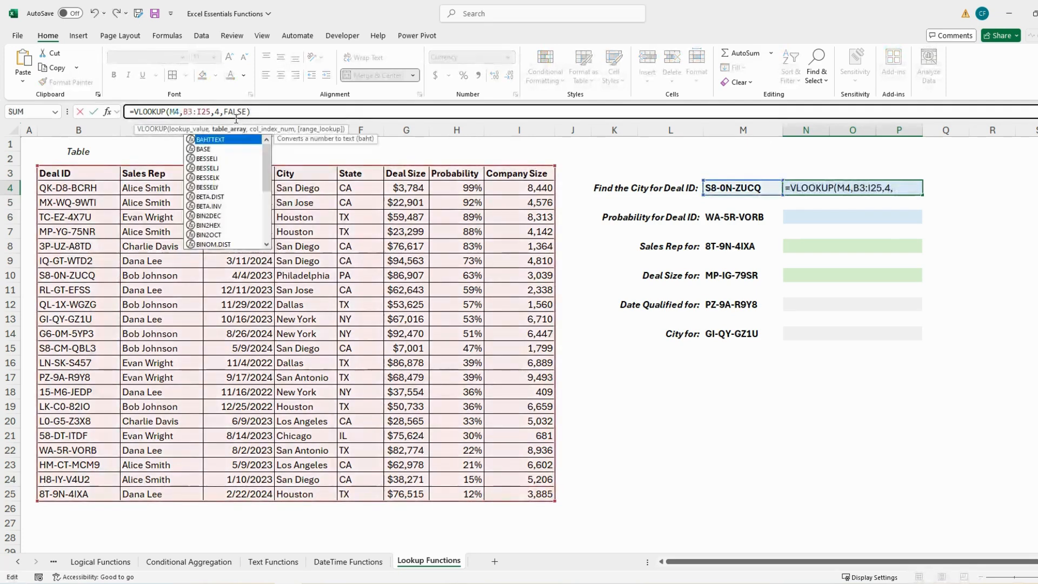
{"action": "key", "text": "Return"}
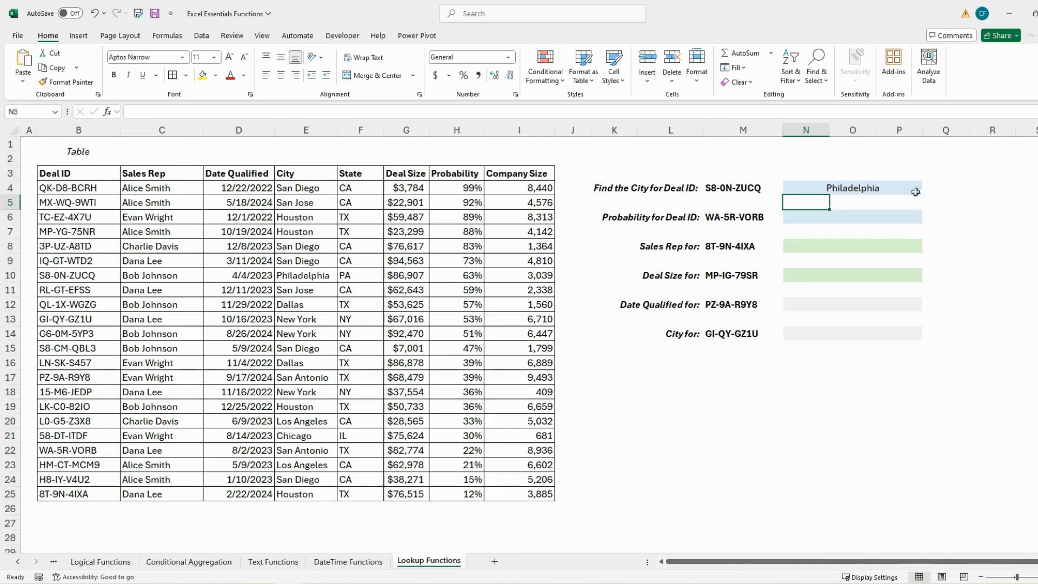
Enter =VLOOKUP(M6,B3:H25,7,FALSE) in N6 to look up the probability for the deal ID in M6
{"action": "left_click", "coordinate": [877, 217]}
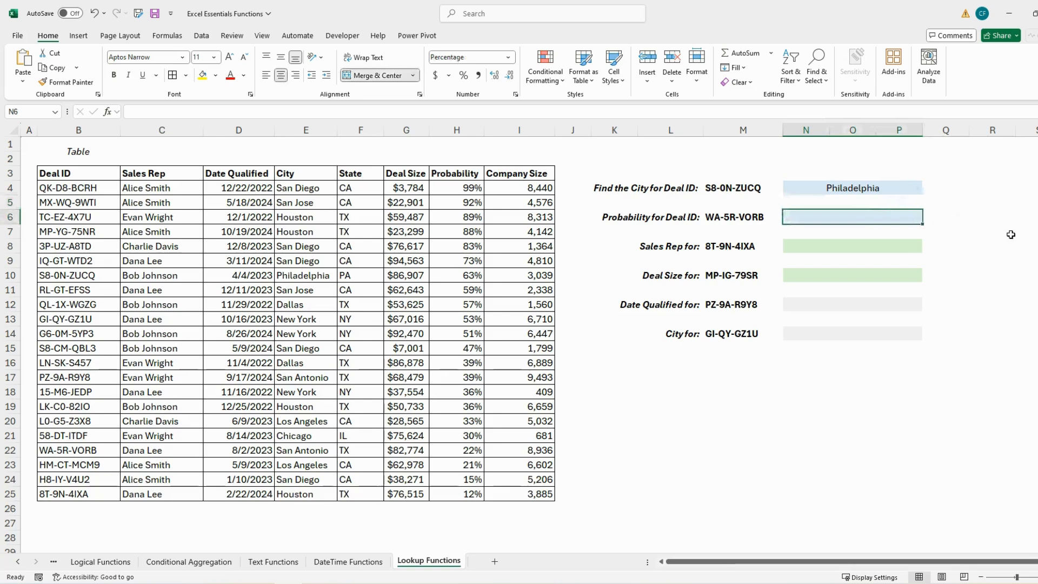
{"action": "type", "text": "=VLOOKUP("}
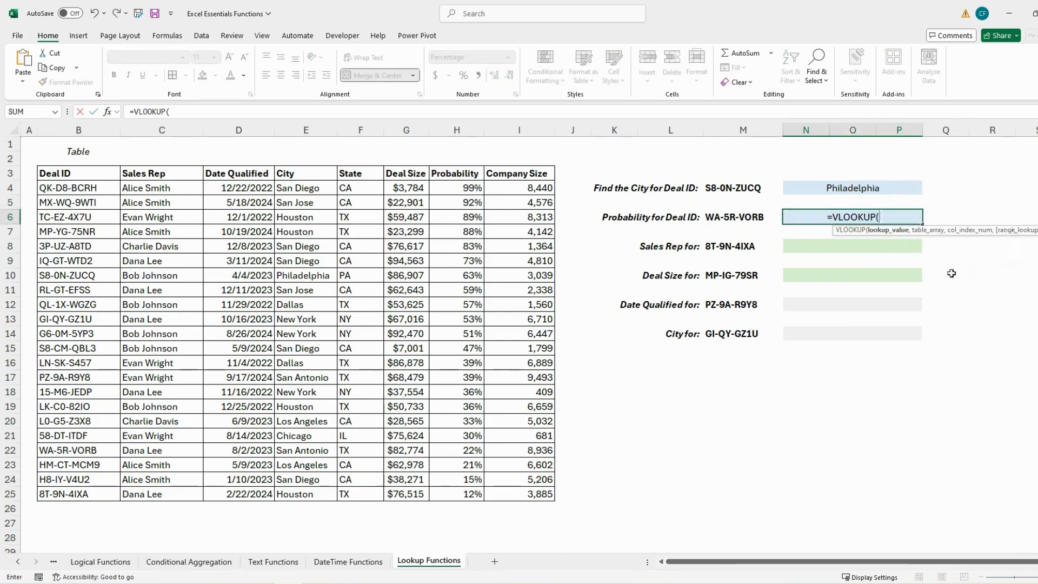
{"action": "left_click", "coordinate": [742, 218]}
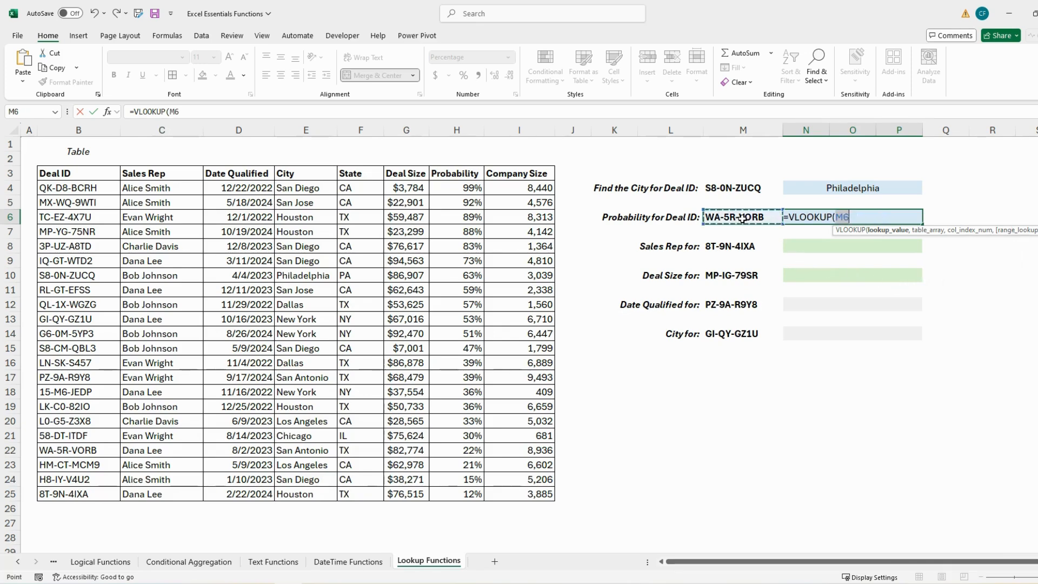
{"action": "type", "text": ","}
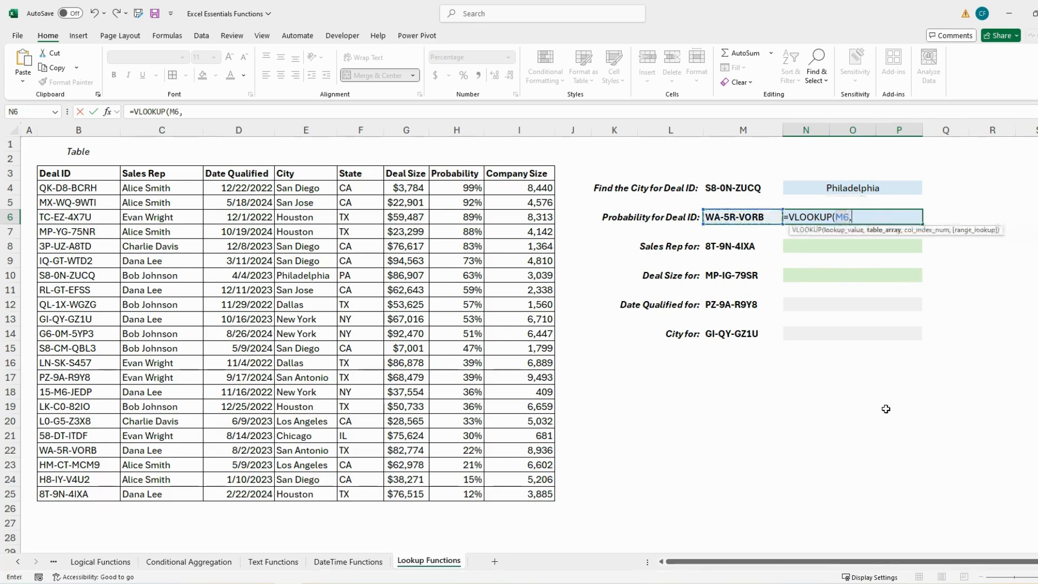
{"action": "left_click", "coordinate": [89, 173]}
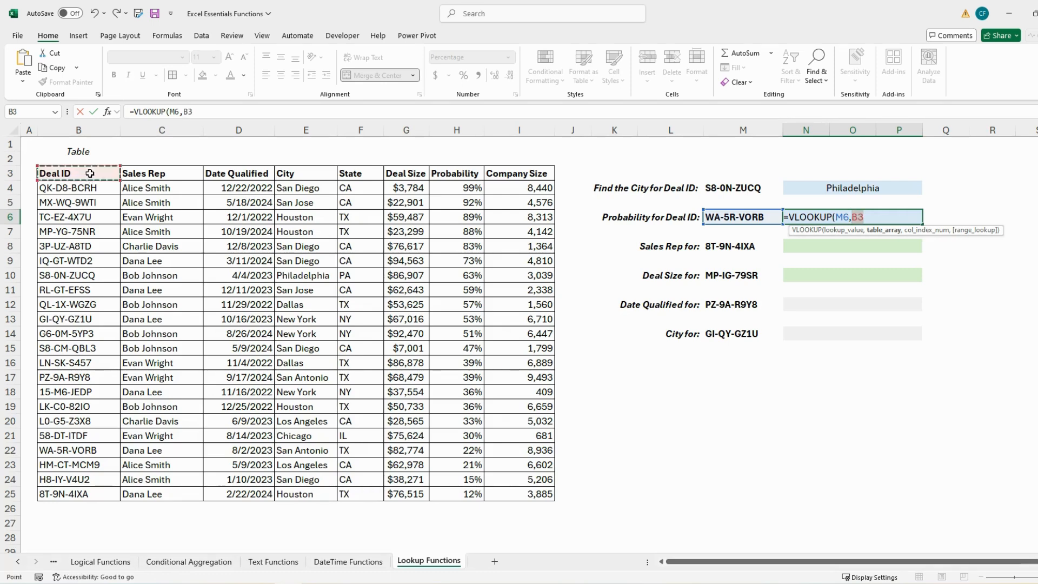
{"action": "left_click_drag", "start_coordinate": [193, 173], "coordinate": [460, 490]}
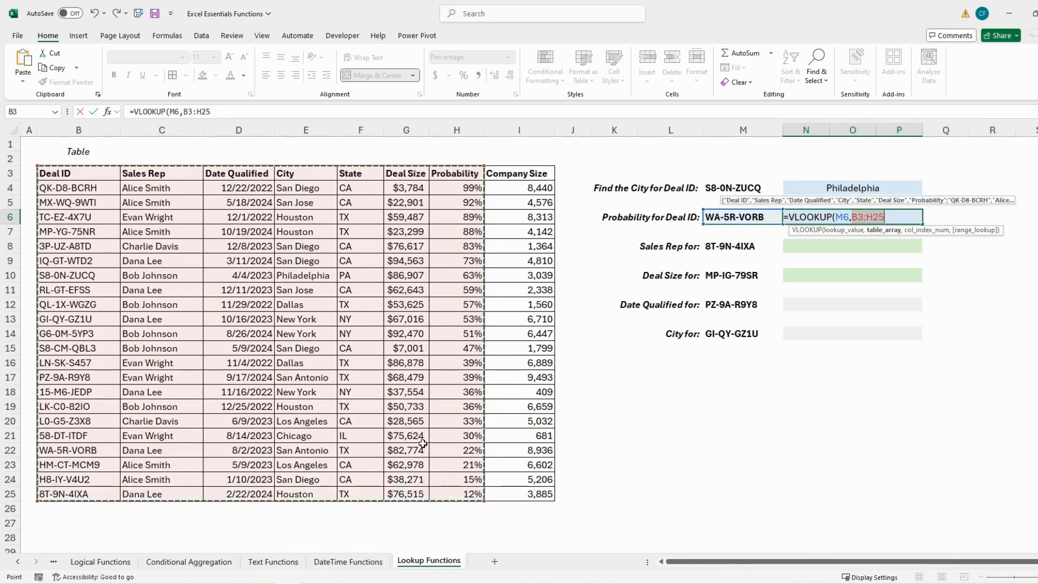
{"action": "type", "text": ","}
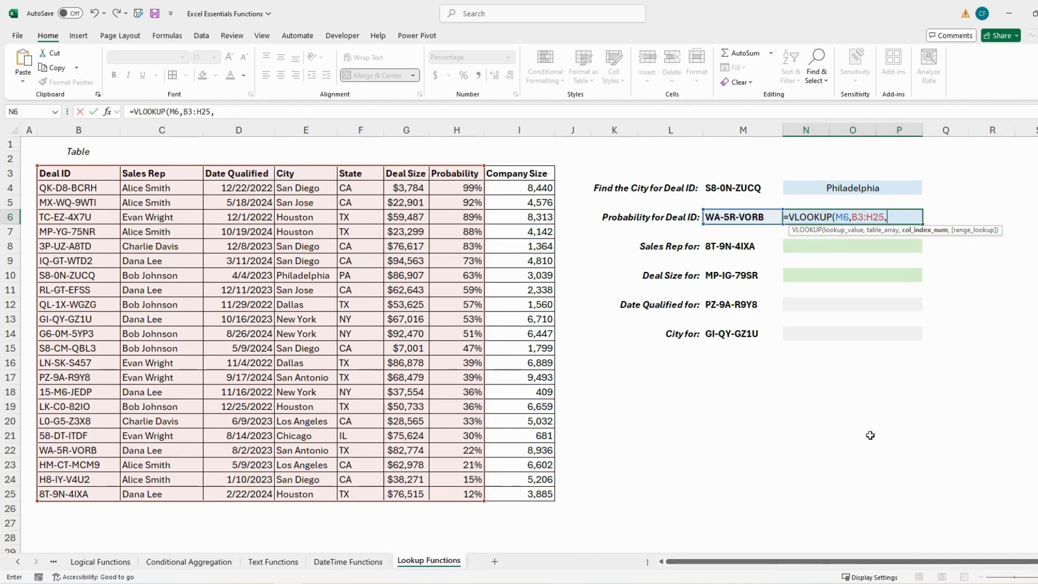
{"action": "type", "text": "7,FA"}
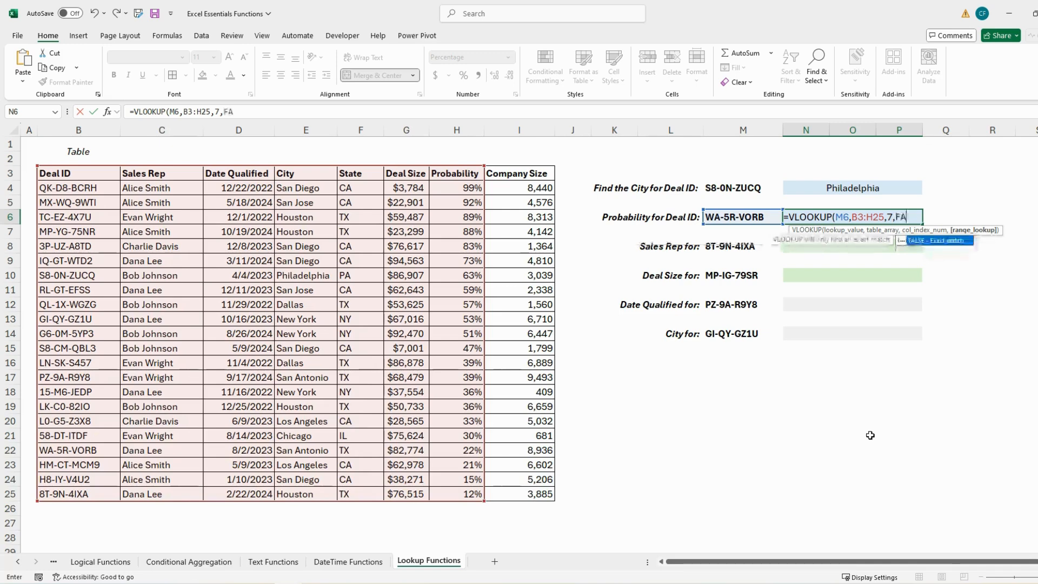
{"action": "type", "text": "LSE)"}
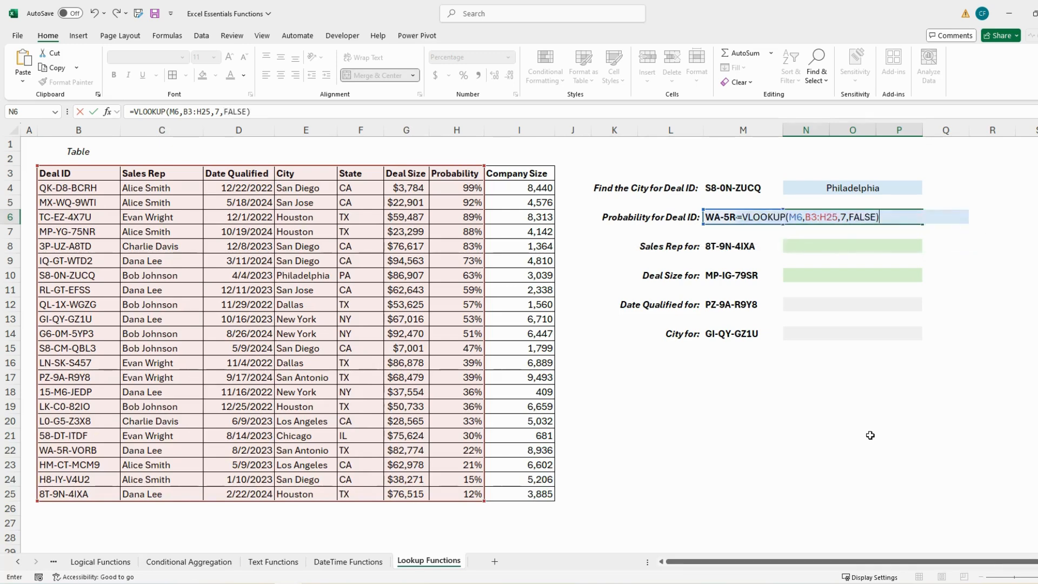
{"action": "key", "text": "Return"}
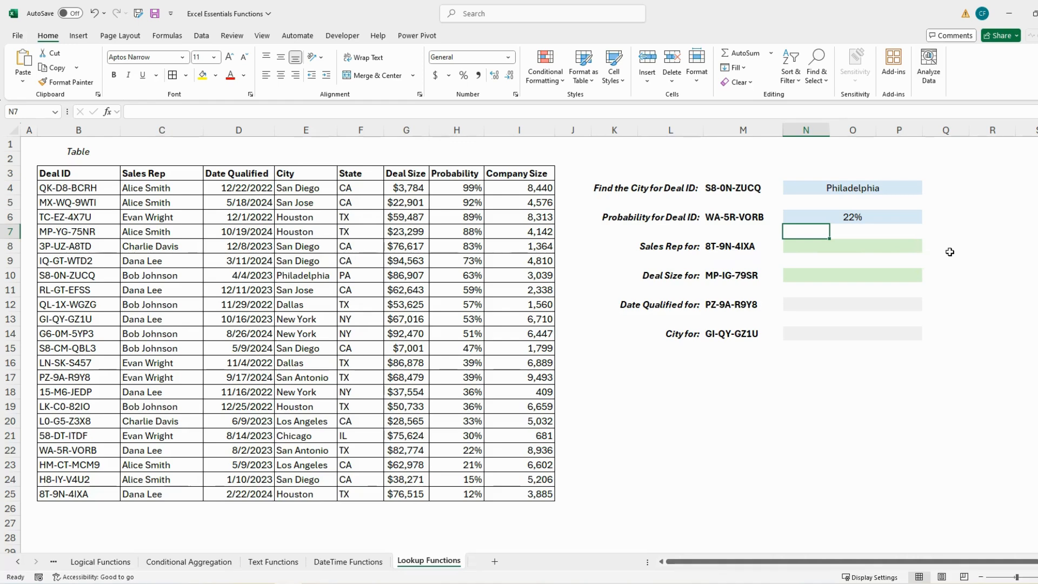
Enter =XLOOKUP(M8,B3:B25,C3:C25) in N8 to look up the sales rep for the deal ID in M8
{"action": "left_click", "coordinate": [855, 250]}
{"action": "type", "text": "="}
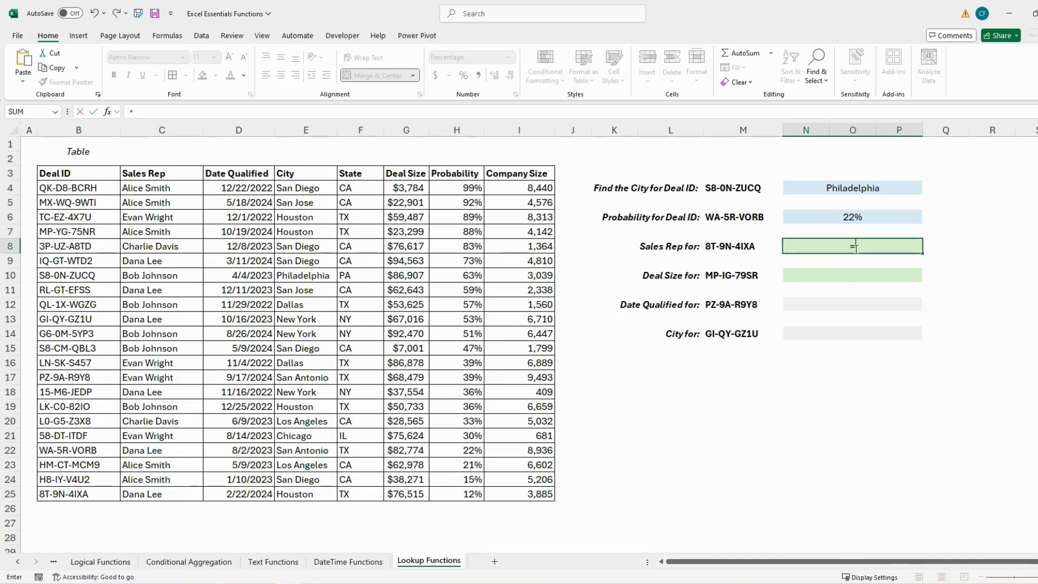
{"action": "type", "text": "XLOOKUP("}
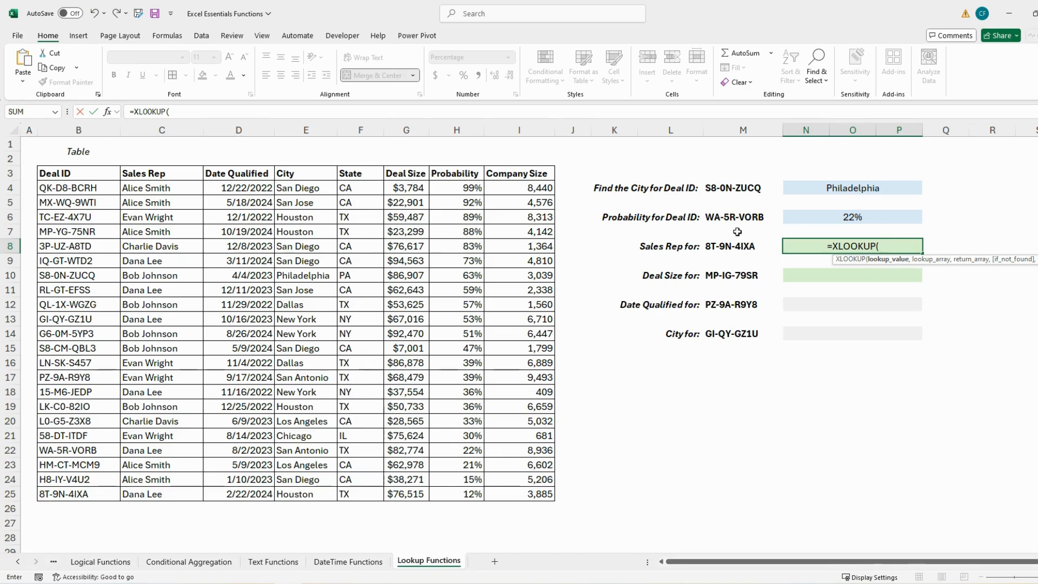
{"action": "left_click", "coordinate": [730, 247]}
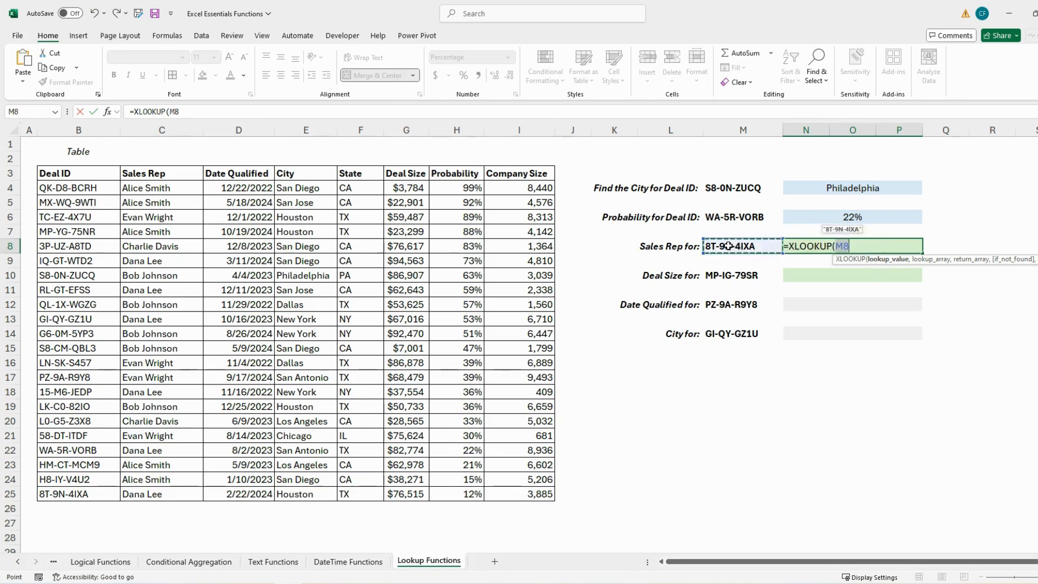
{"action": "type", "text": ","}
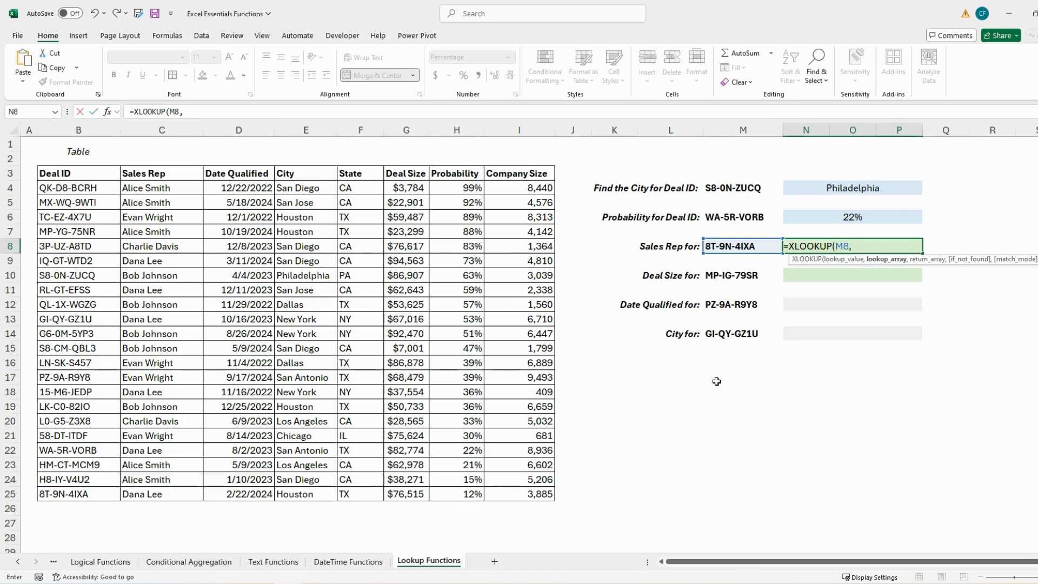
{"action": "left_click_drag", "start_coordinate": [91, 177], "coordinate": [87, 489]}
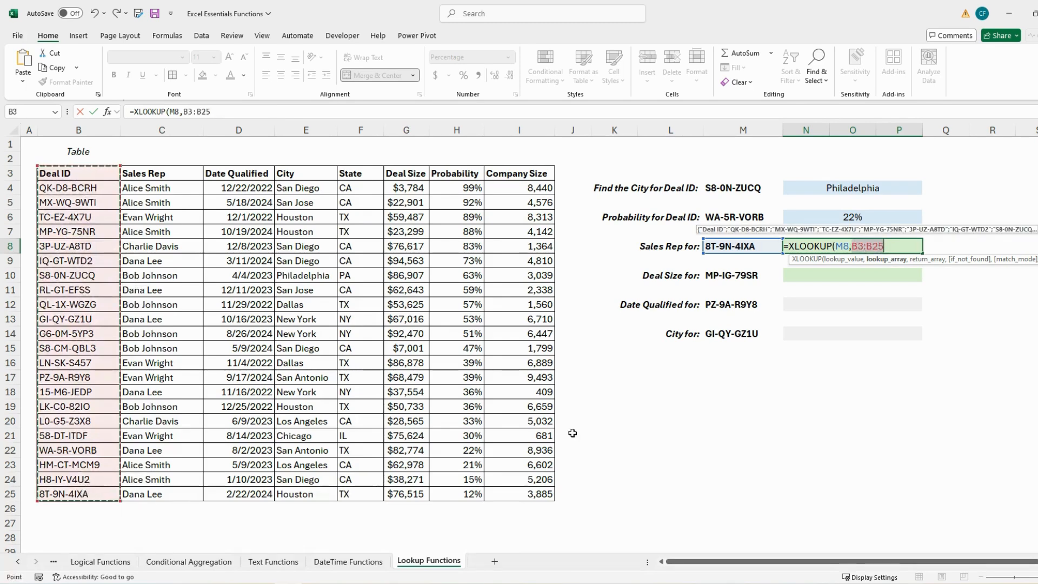
{"action": "type", "text": ","}
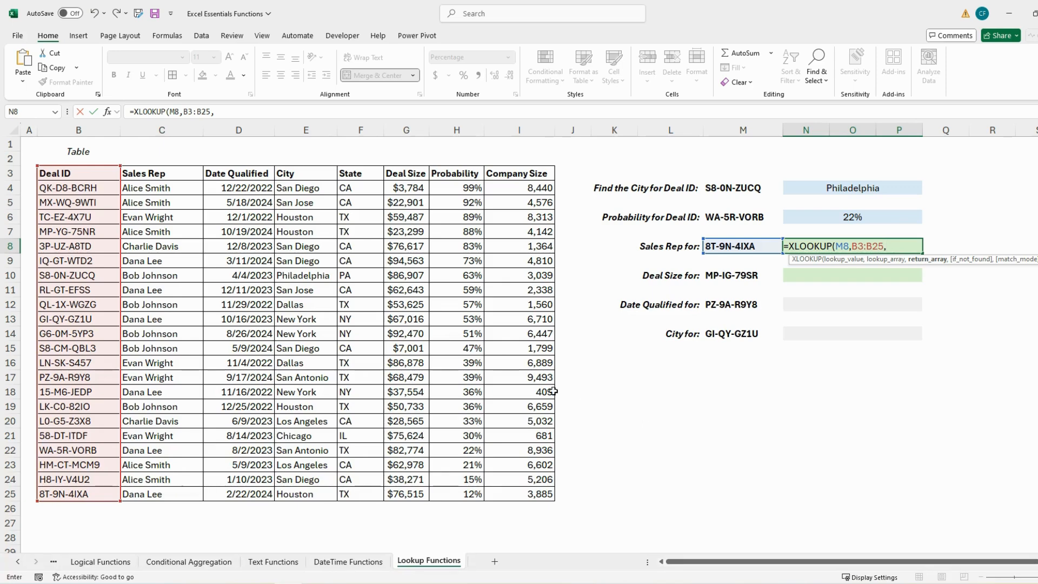
{"action": "left_click_drag", "start_coordinate": [184, 173], "coordinate": [172, 499]}
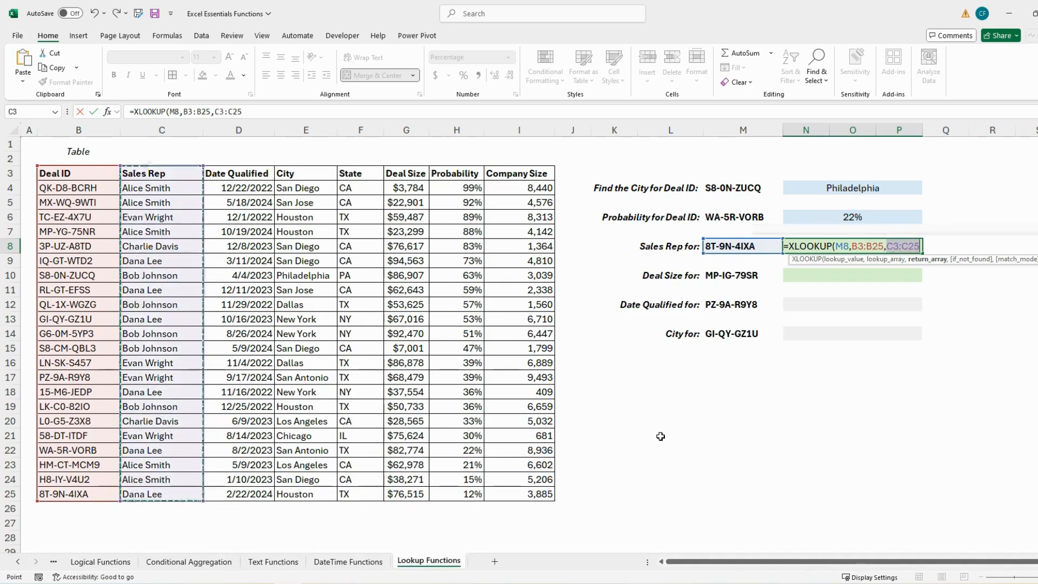
{"action": "key", "text": "Return"}
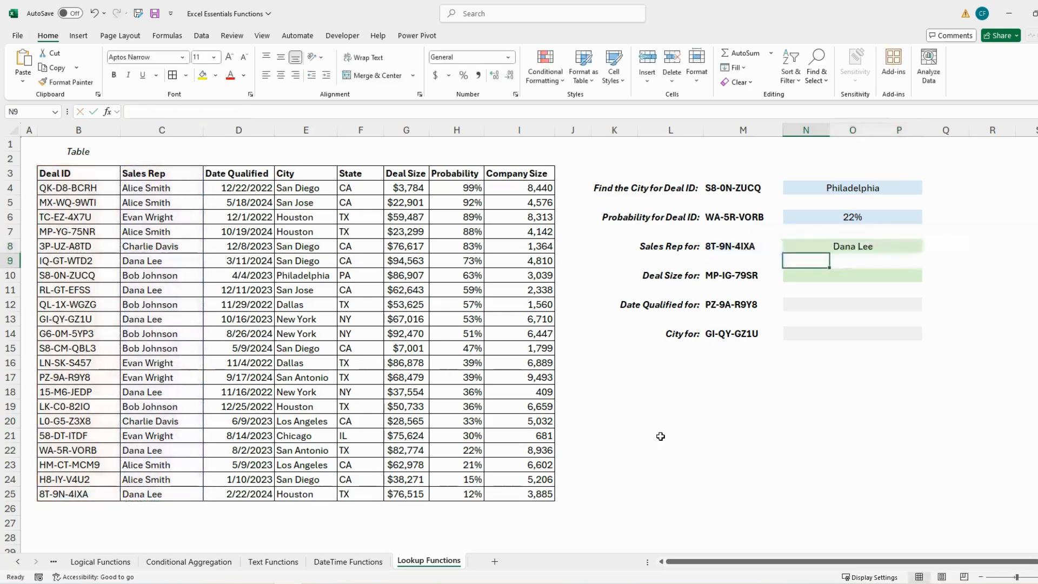
{"action": "left_click", "coordinate": [879, 247]}
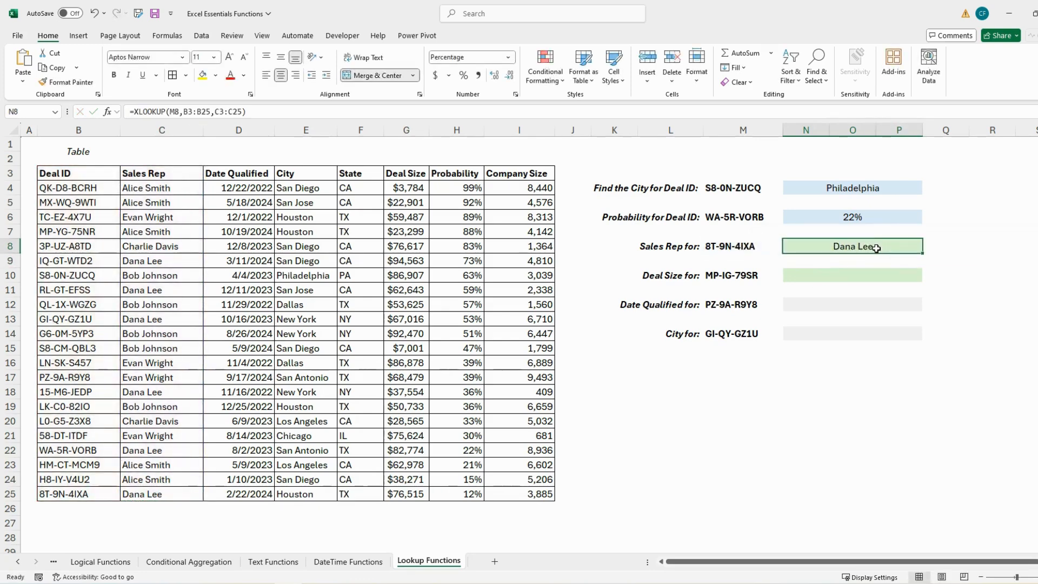
{"action": "double_click", "coordinate": [877, 248]}
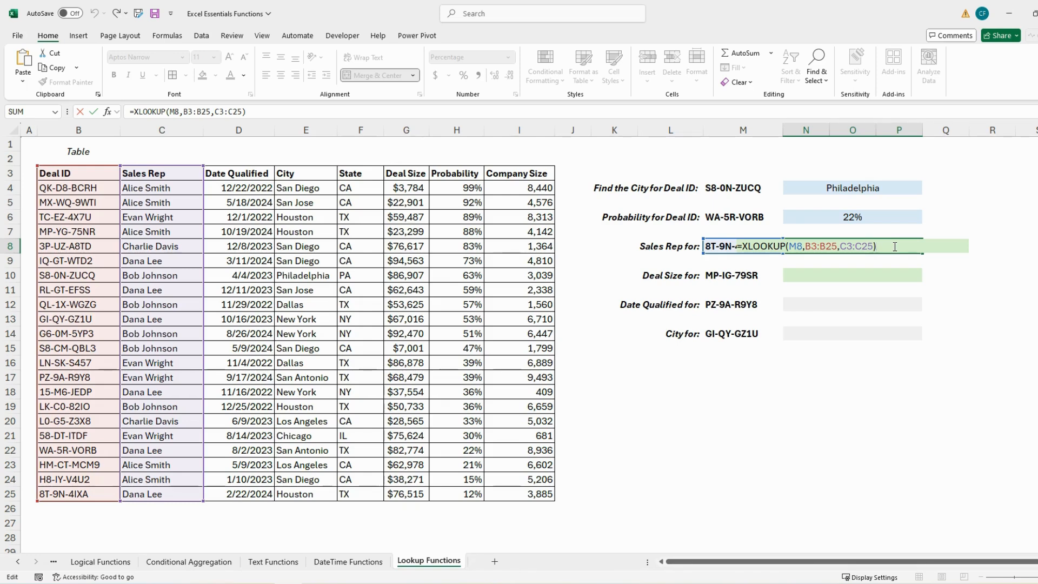
{"action": "key", "text": "Return"}
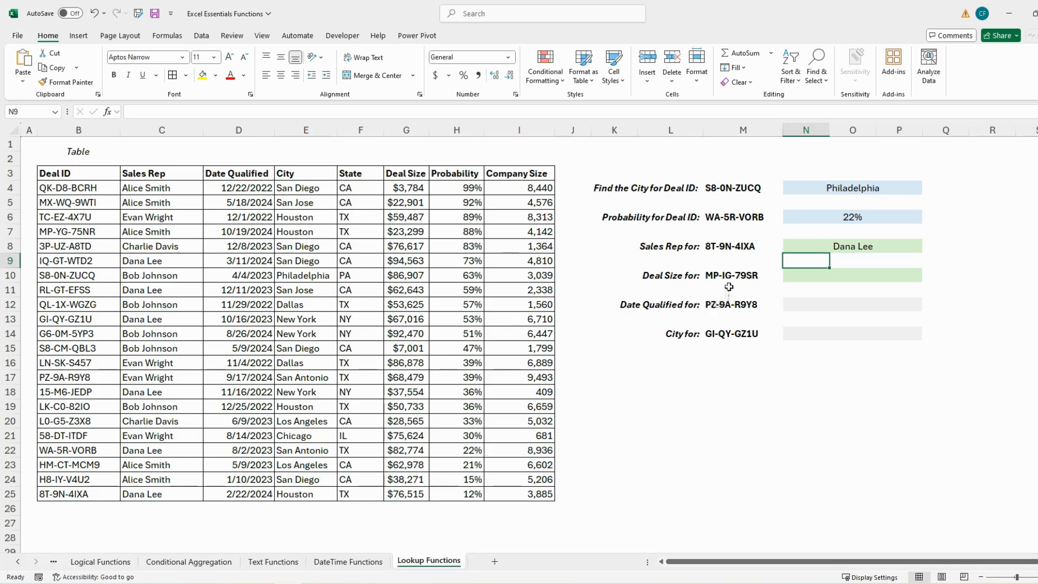
Enter =XLOOKUP(M10,B3:B25,G3:G25) in N10 to look up the deal size for the deal ID in M10
{"action": "left_click", "coordinate": [807, 275]}
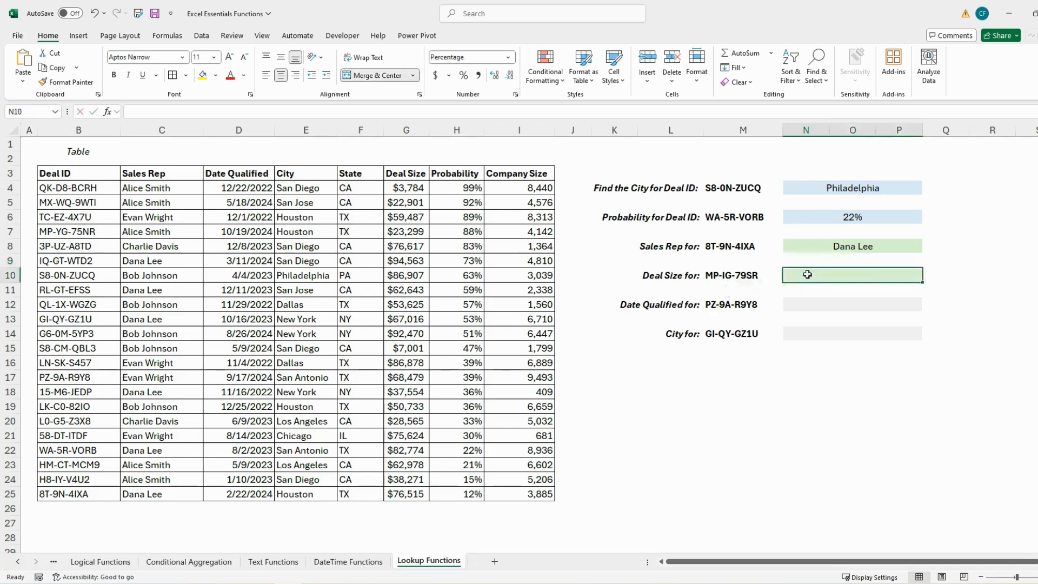
{"action": "type", "text": "=XLOOKUP("}
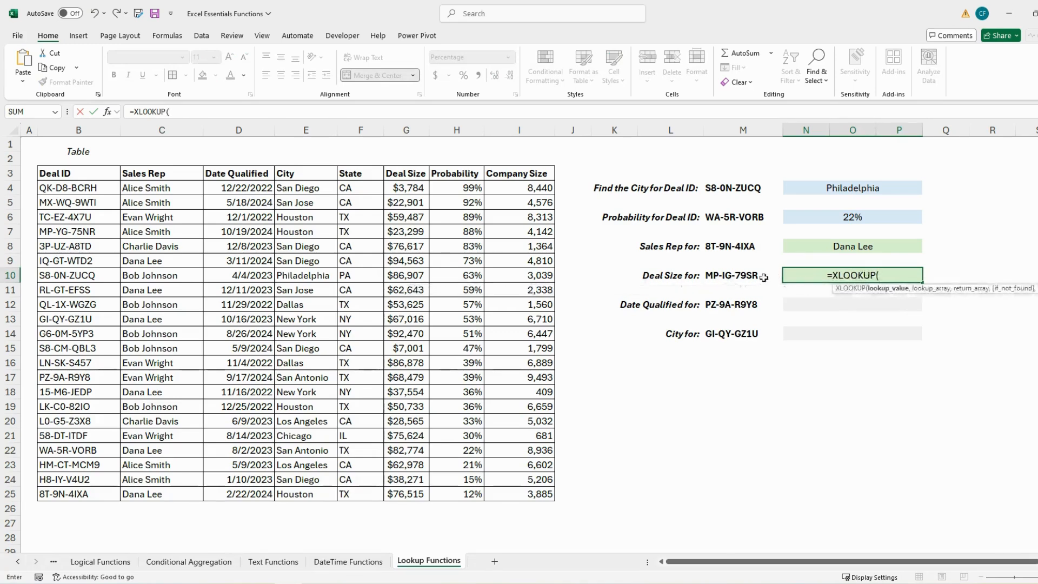
{"action": "left_click", "coordinate": [760, 276]}
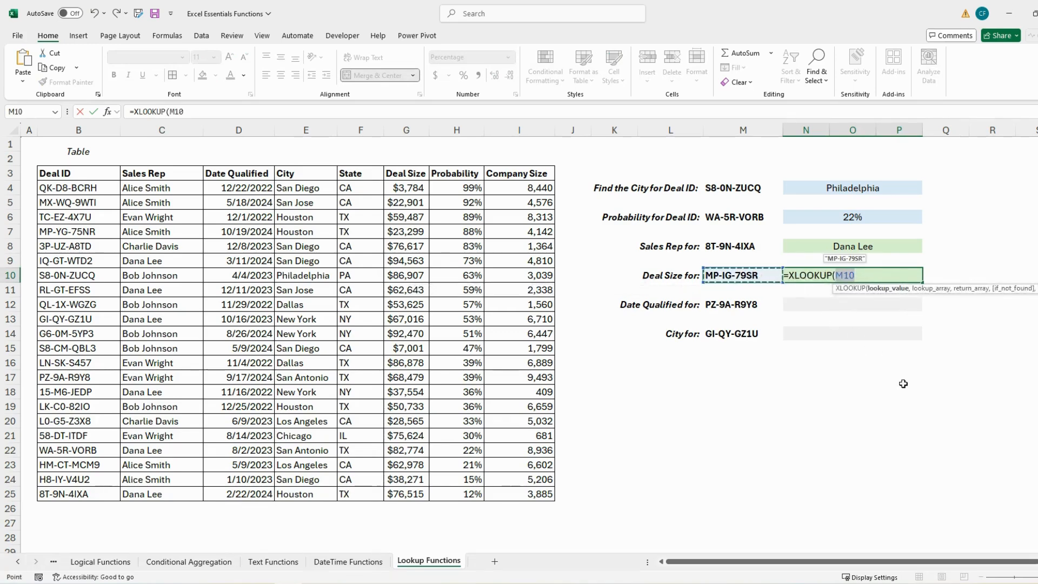
{"action": "type", "text": ","}
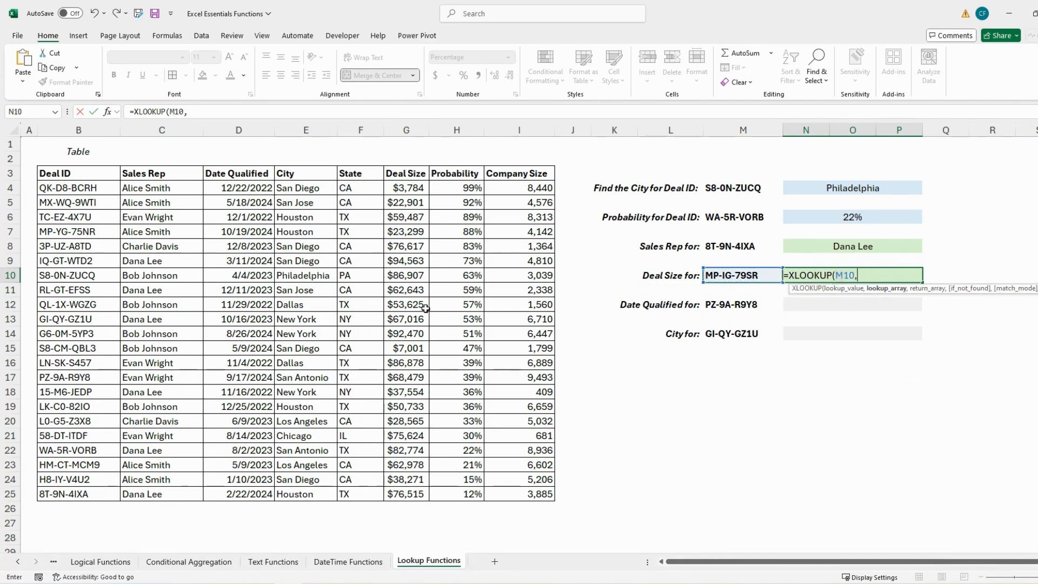
{"action": "left_click_drag", "start_coordinate": [91, 176], "coordinate": [89, 496]}
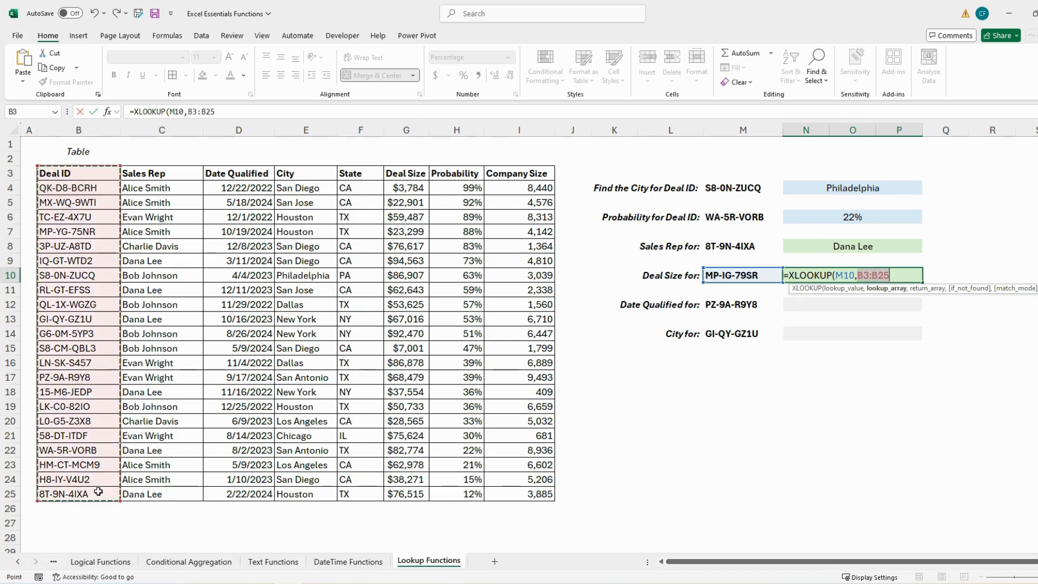
{"action": "type", "text": ","}
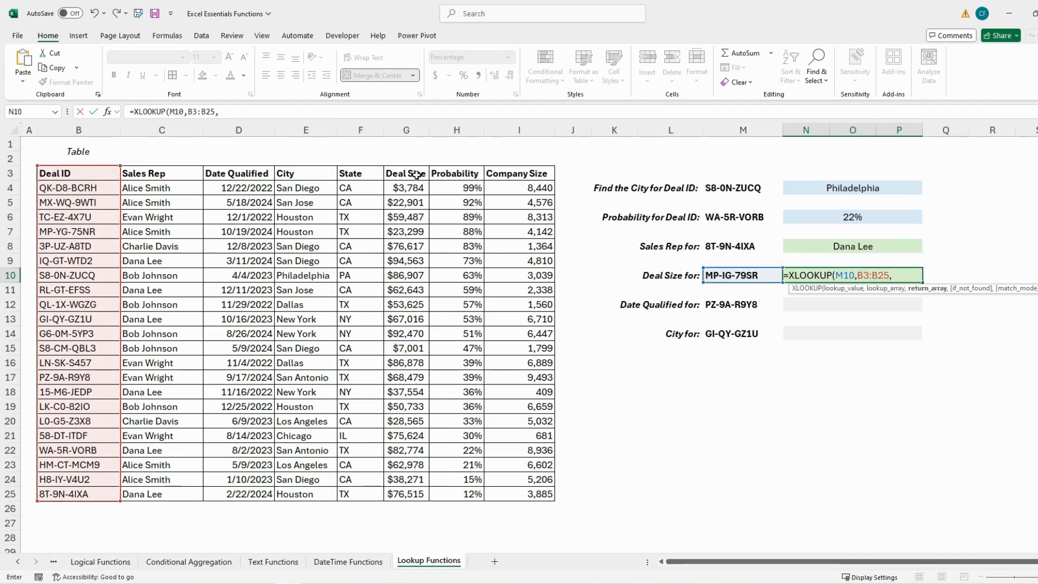
{"action": "left_click_drag", "start_coordinate": [417, 174], "coordinate": [409, 492]}
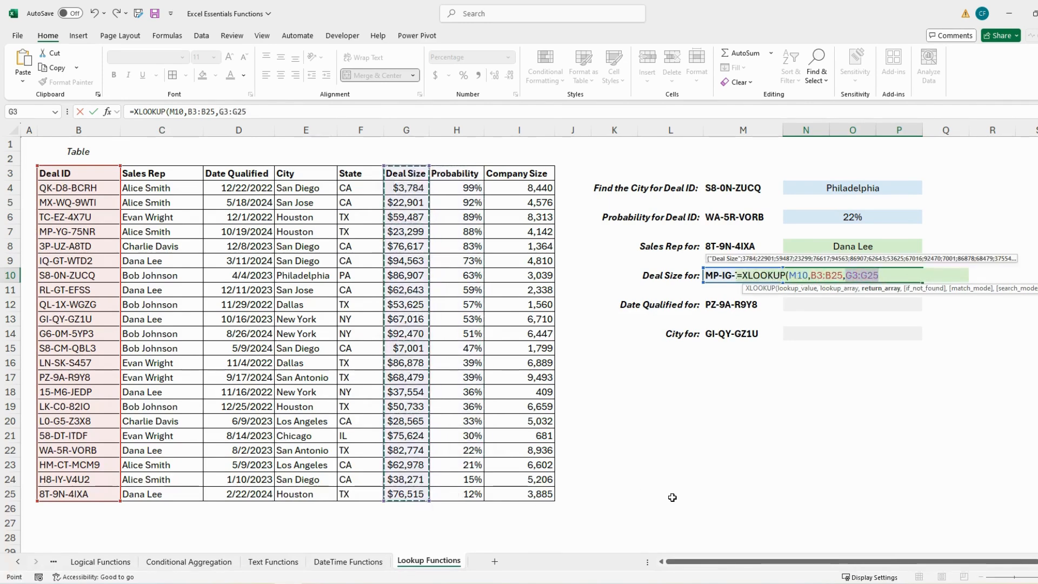
{"action": "key", "text": "Return"}
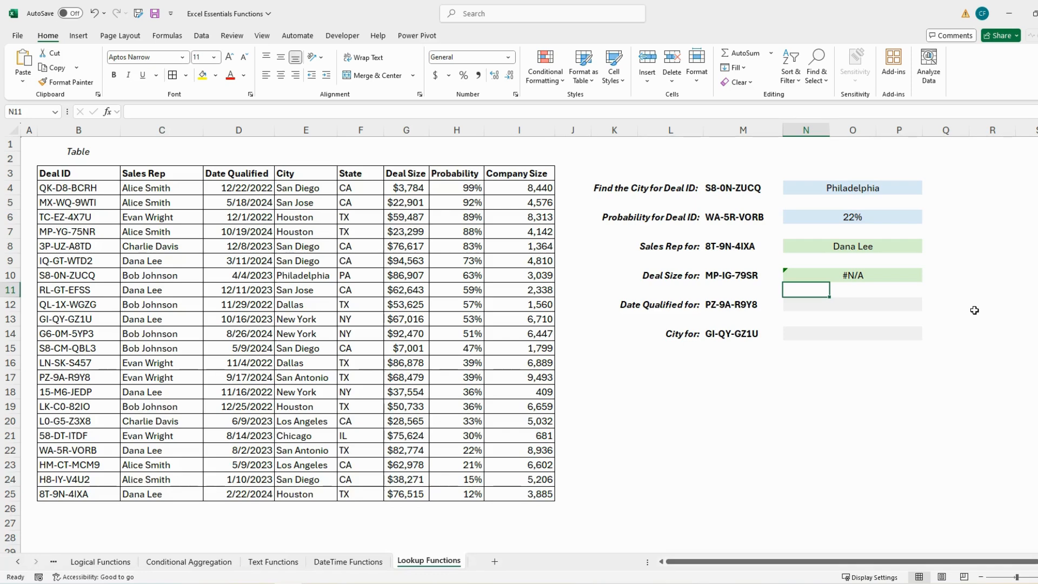
Add "Not Found" as the if_not_found argument of the XLOOKUP formula in N10
{"action": "left_click", "coordinate": [853, 275]}
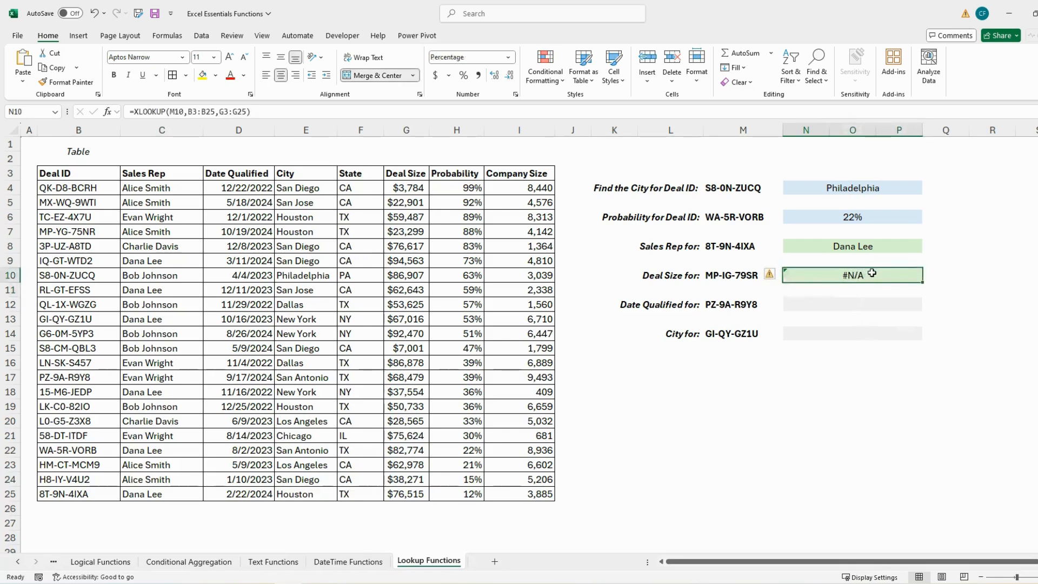
{"action": "double_click", "coordinate": [872, 273]}
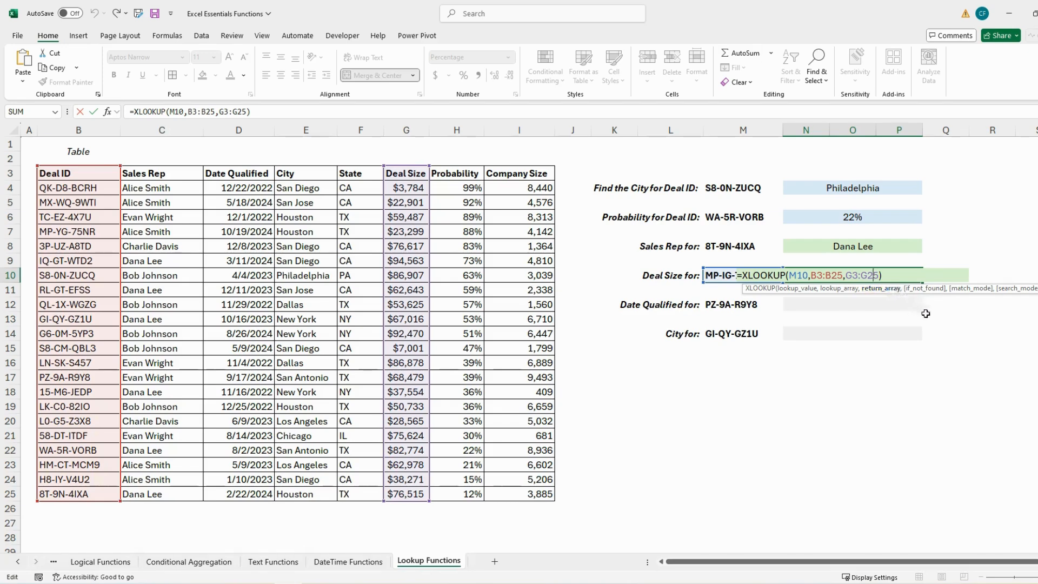
{"action": "left_click", "coordinate": [891, 275]}
{"action": "key", "text": "BackSpace"}
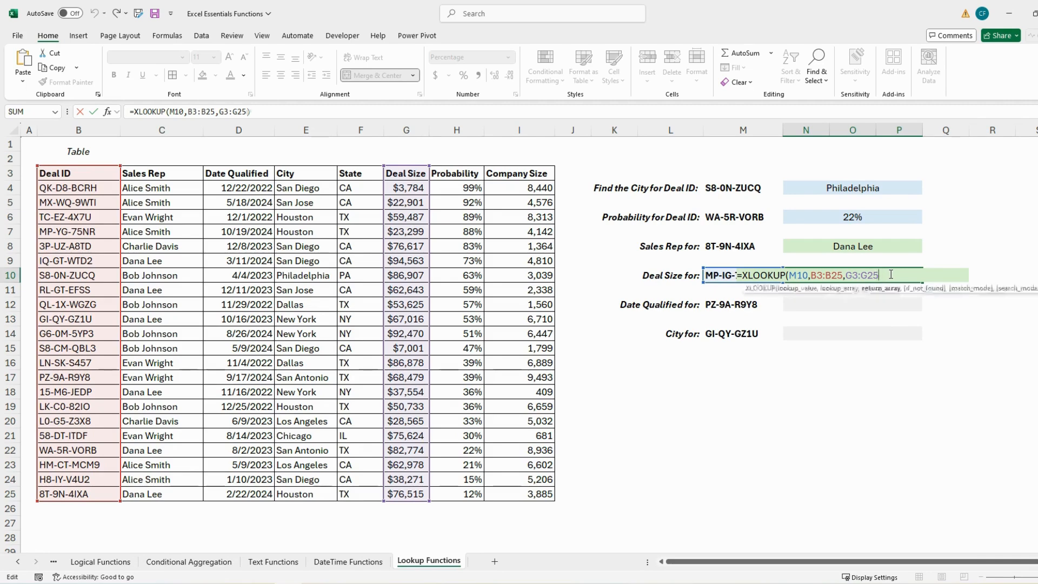
{"action": "type", "text": ","}
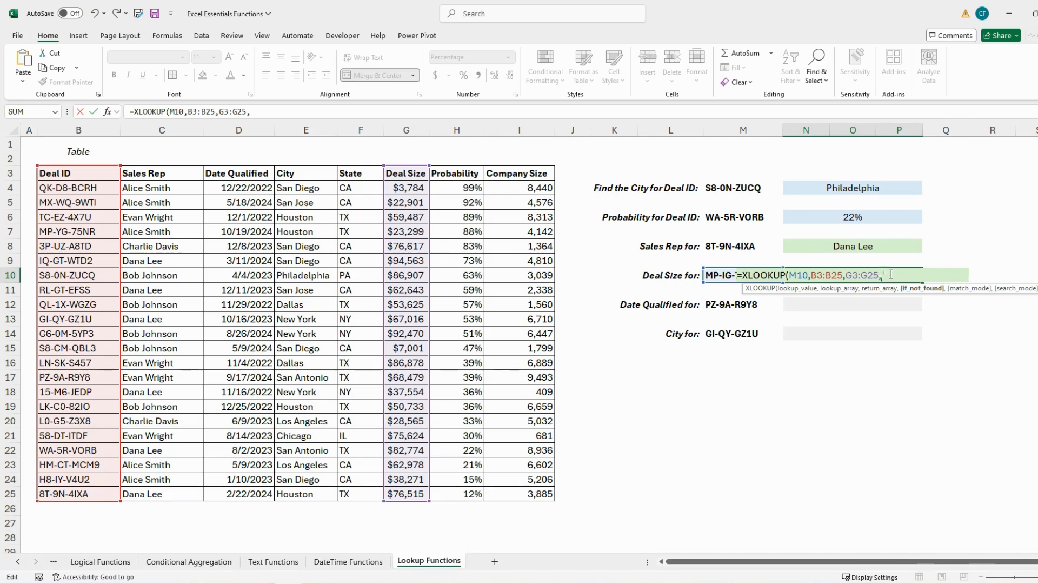
{"action": "type", "text": "Not Found\")"}
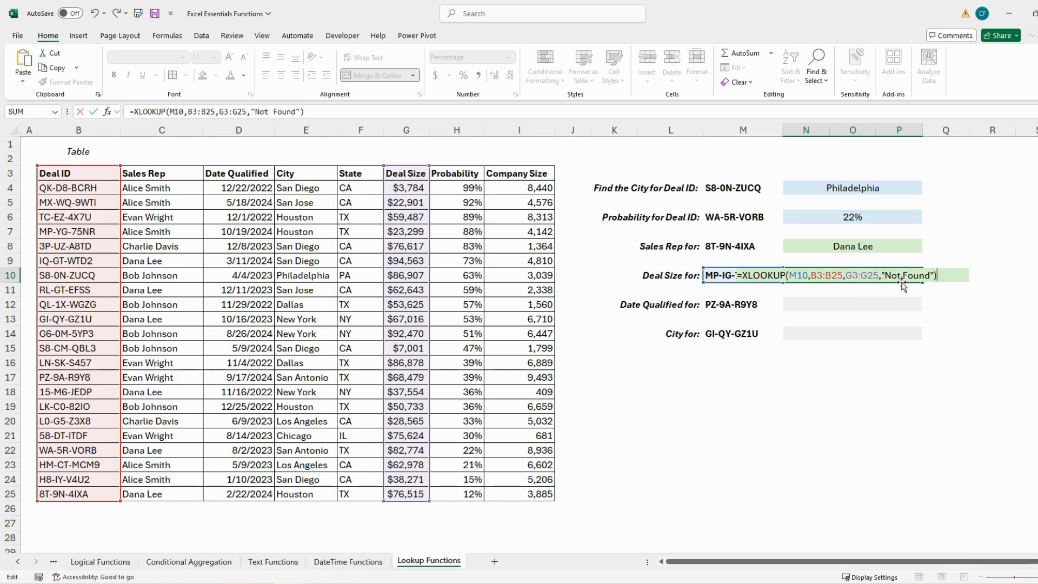
{"action": "key", "text": "Return"}
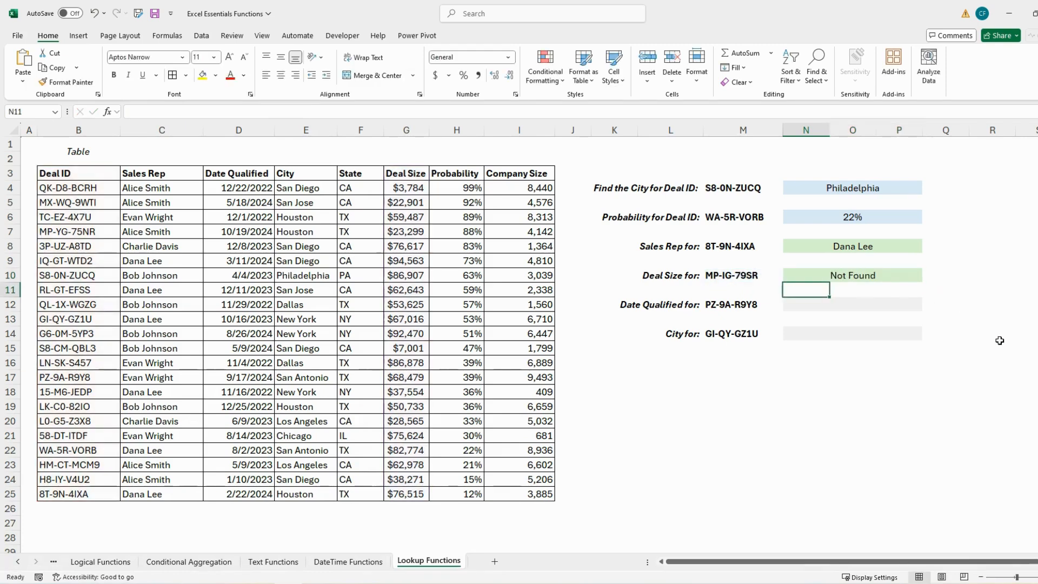
{"action": "left_click", "coordinate": [980, 295]}
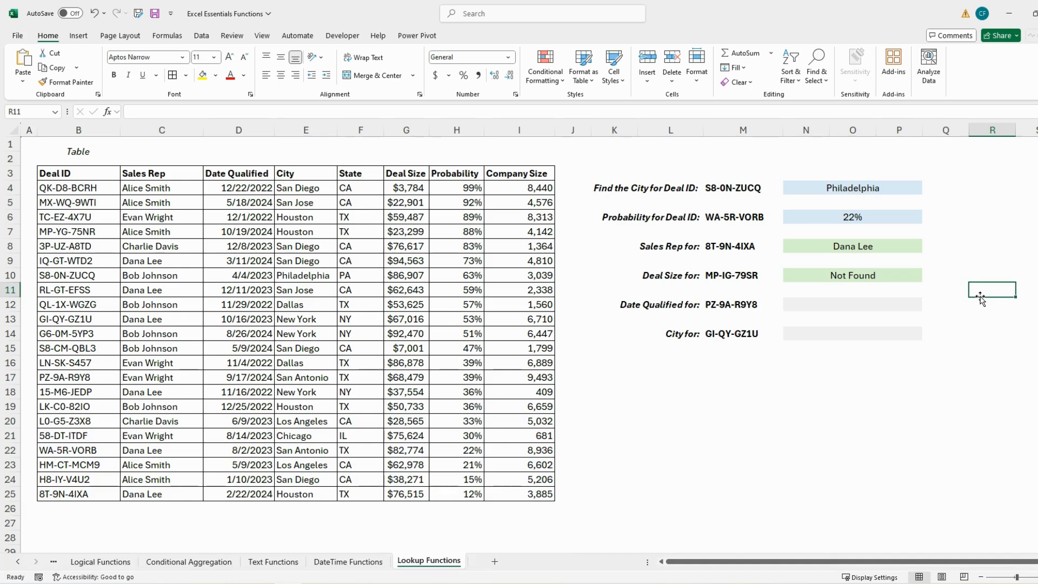
{"action": "left_click", "coordinate": [959, 396]}
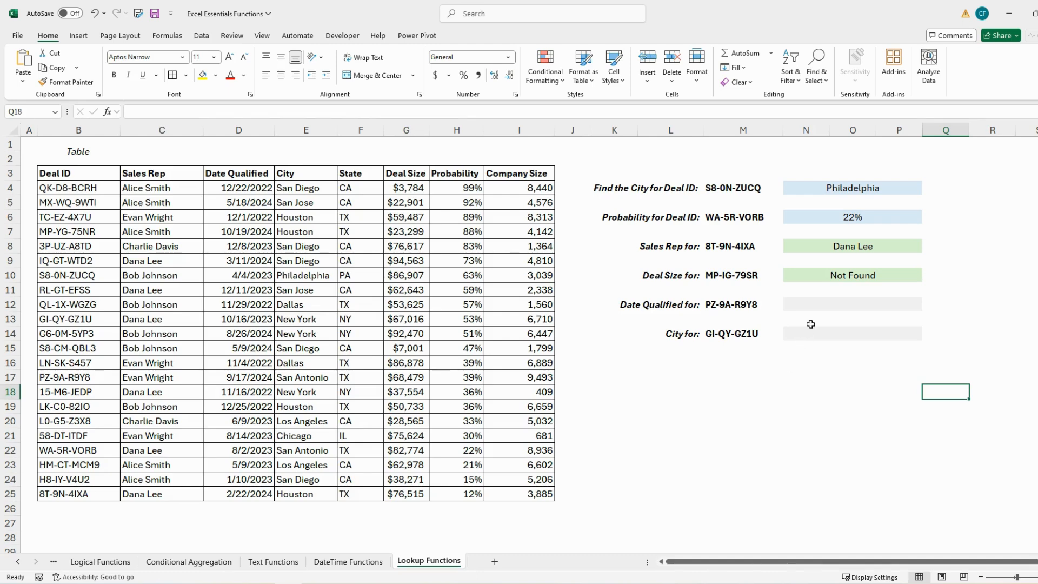
Enter =INDEX(D3:D25,MATCH(M12,B3:B25,0)) in N12 to look up the date qualified for the deal ID in M12
{"action": "left_click", "coordinate": [819, 306]}
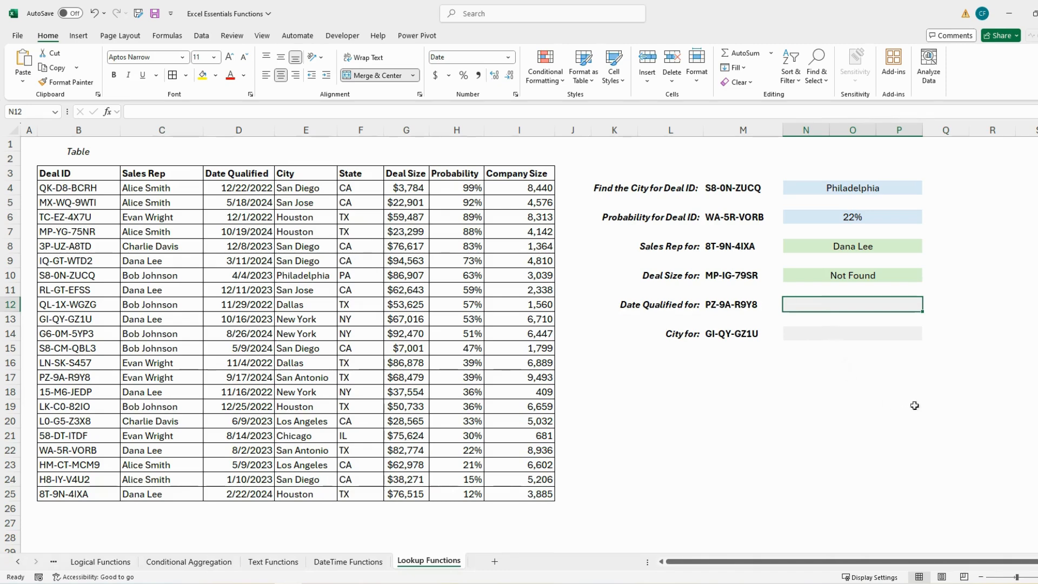
{"action": "type", "text": "="}
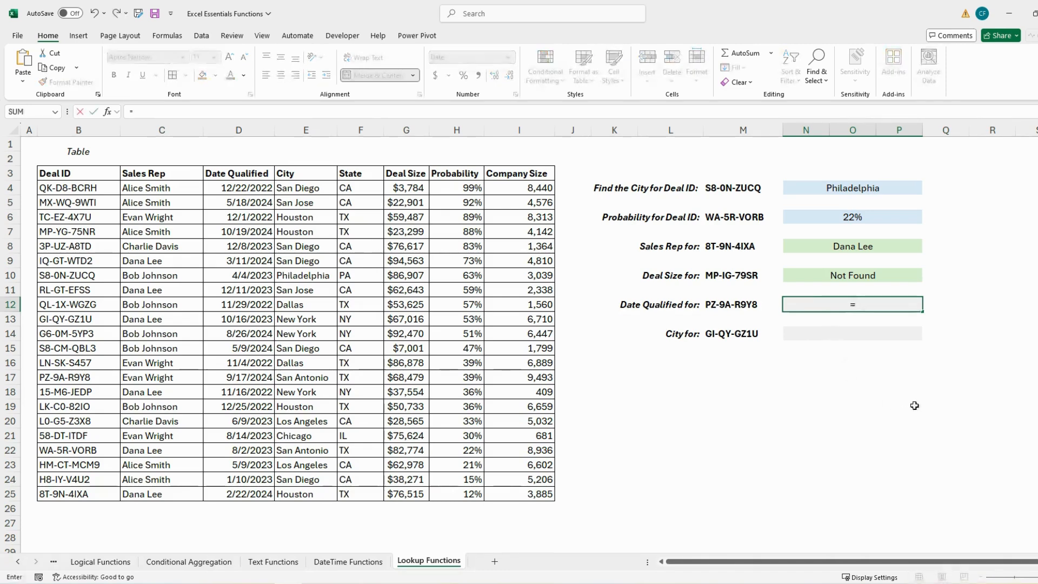
{"action": "type", "text": "INDEX"}
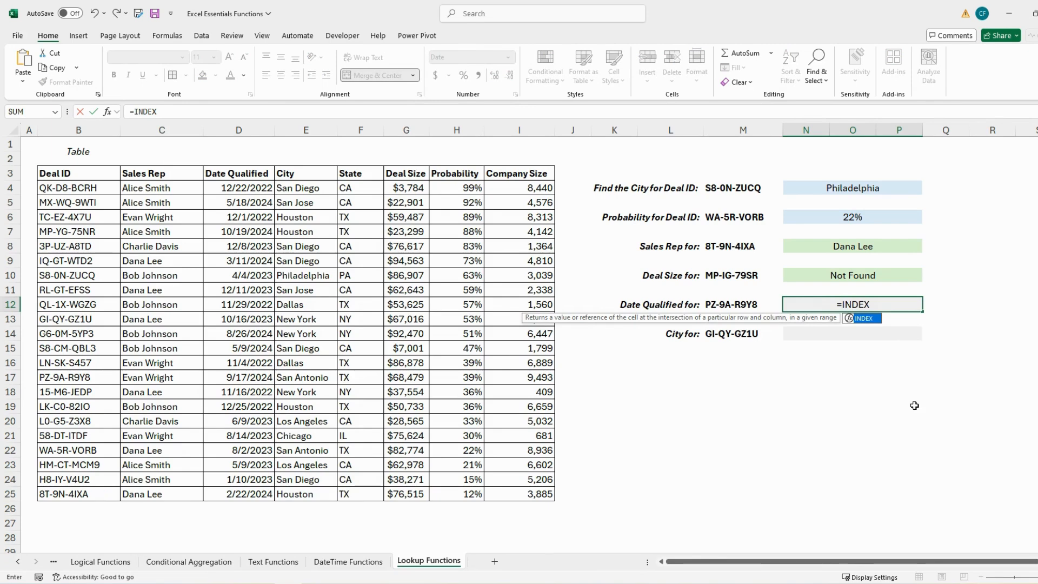
{"action": "type", "text": "("}
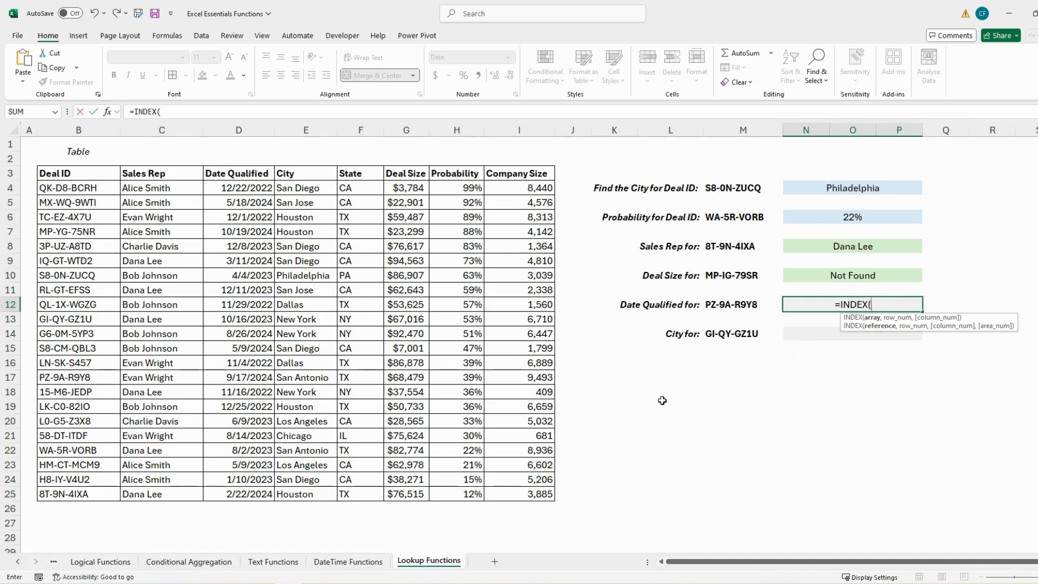
{"action": "left_click_drag", "start_coordinate": [246, 179], "coordinate": [255, 495]}
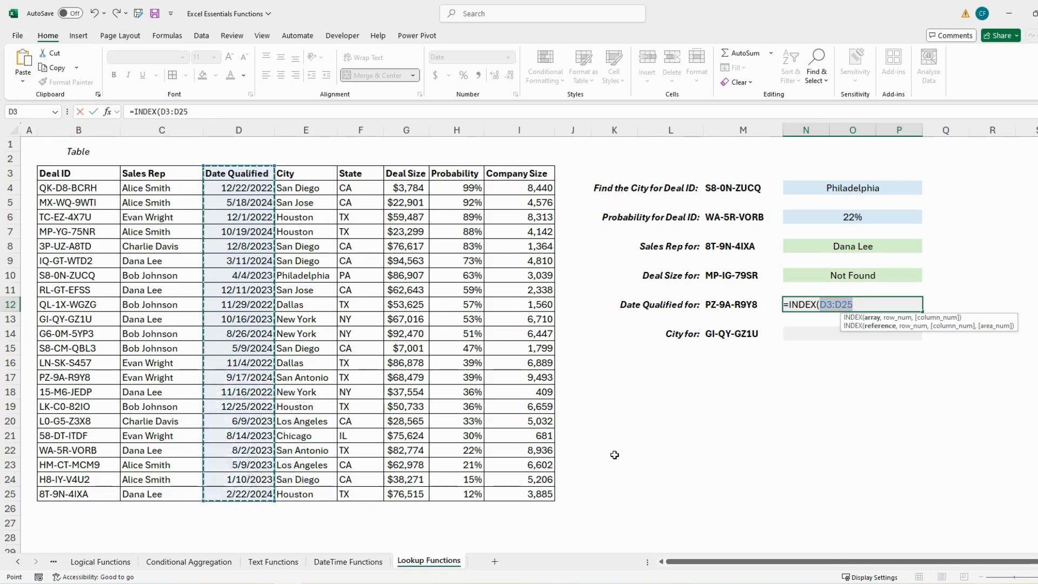
{"action": "type", "text": ","}
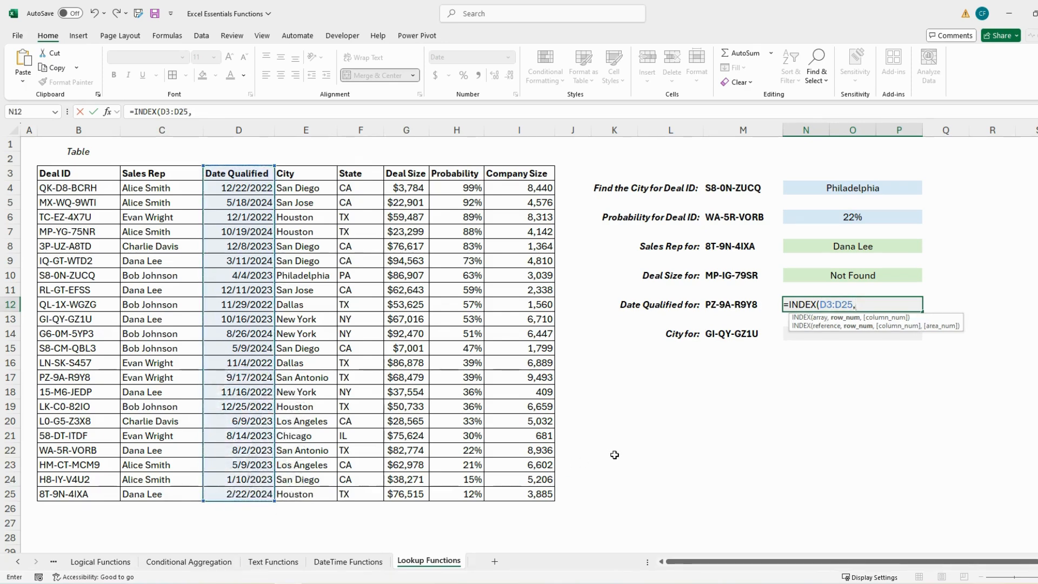
{"action": "type", "text": "MATCH("}
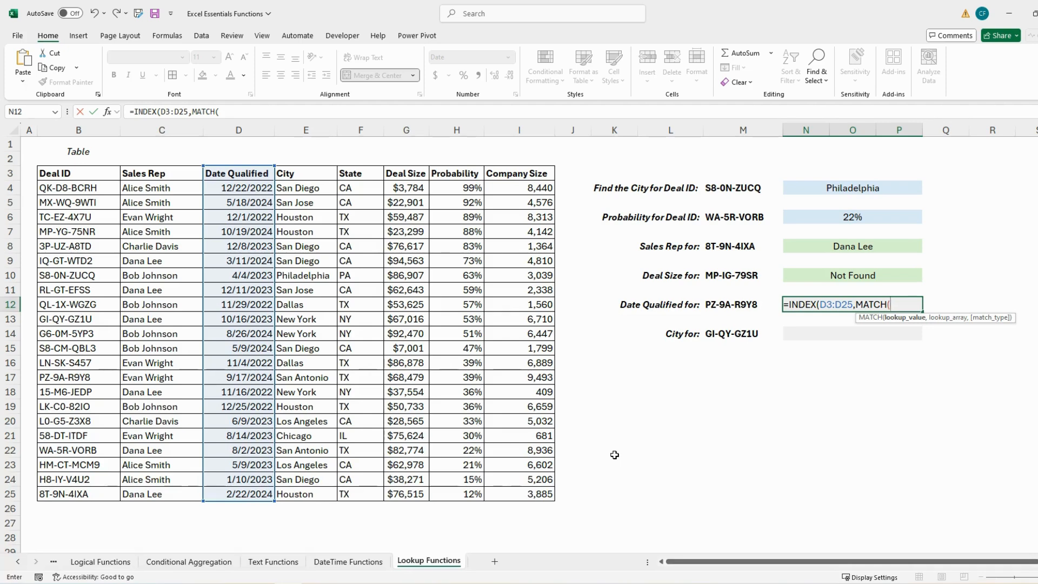
{"action": "left_click", "coordinate": [730, 304]}
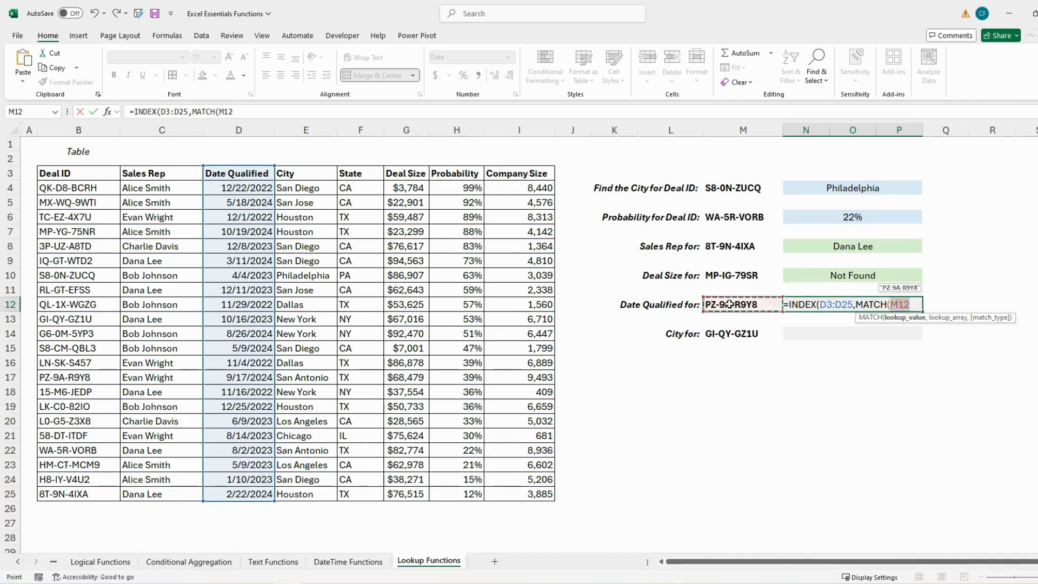
{"action": "type", "text": ","}
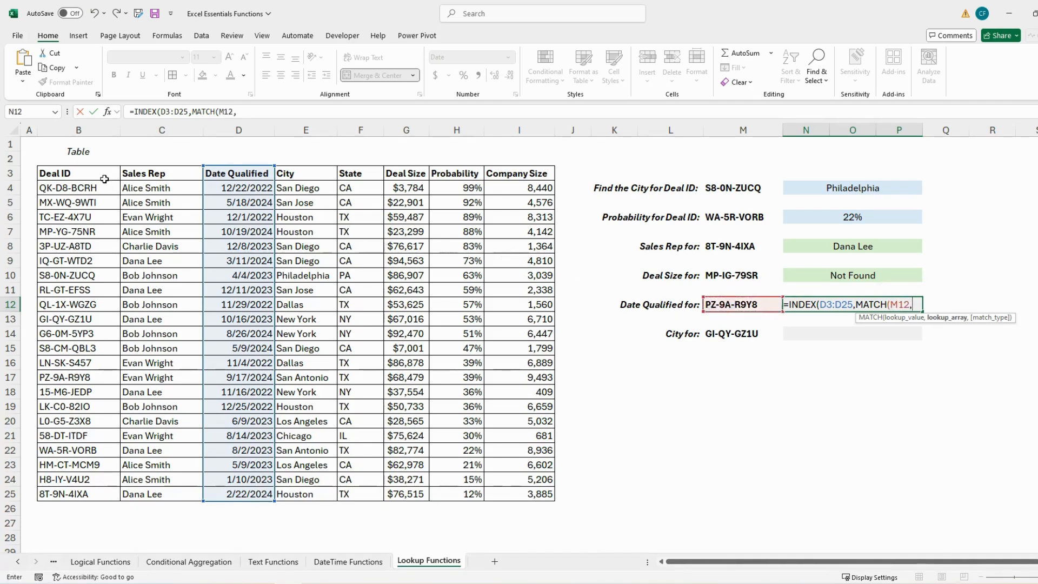
{"action": "left_click_drag", "start_coordinate": [104, 174], "coordinate": [94, 494]}
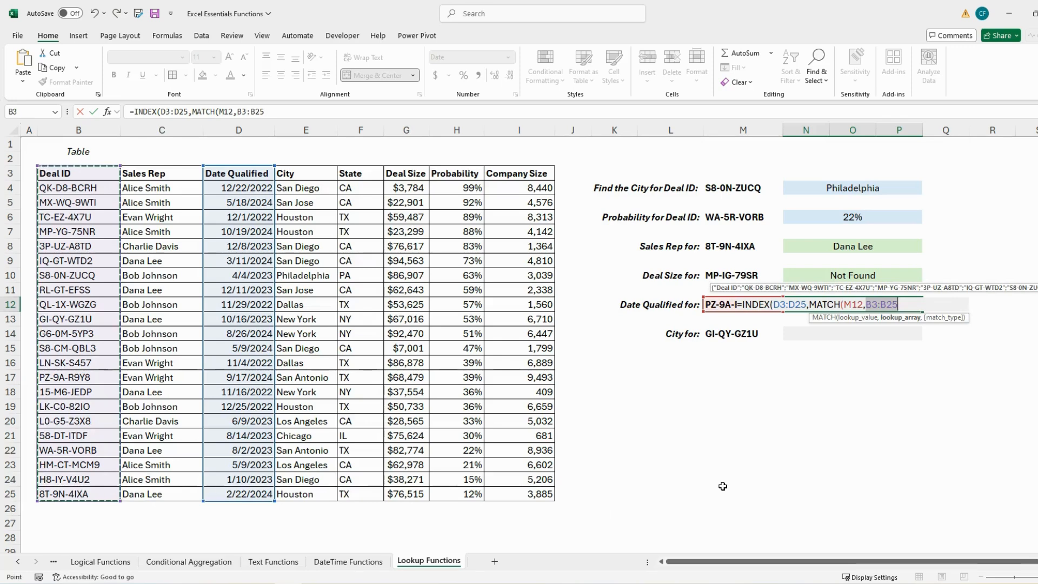
{"action": "type", "text": ","}
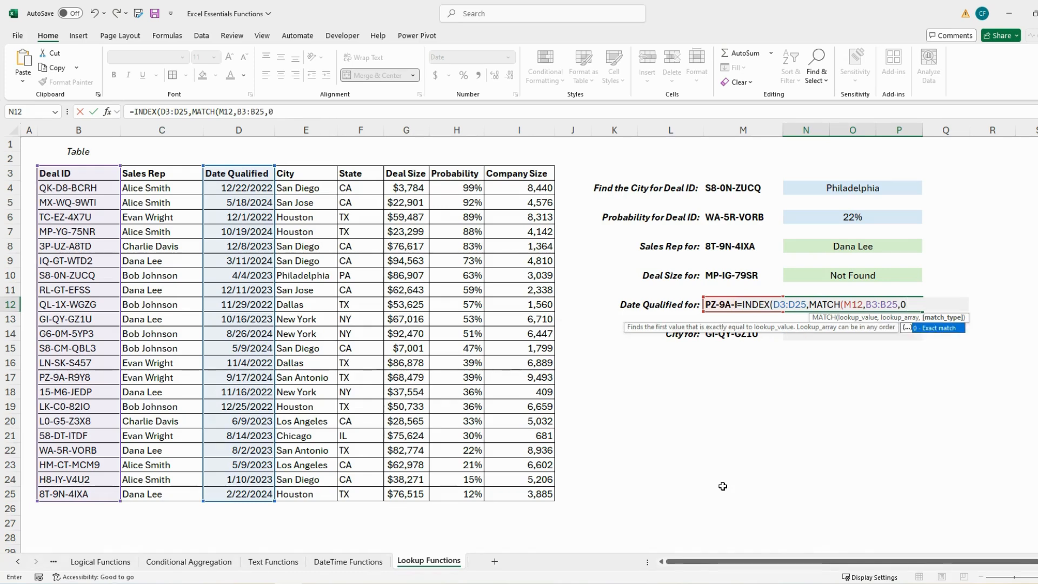
{"action": "type", "text": "0)"}
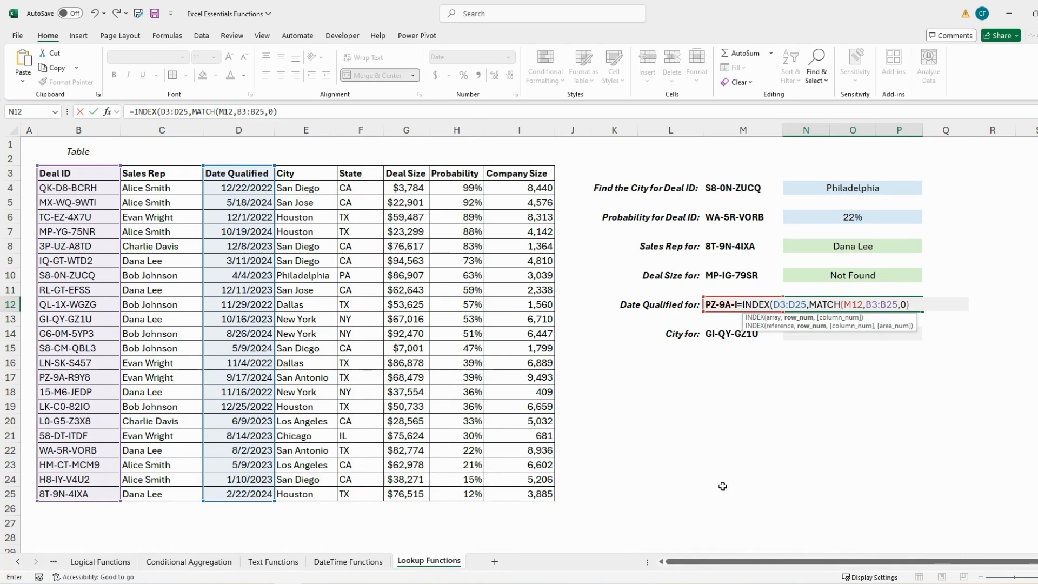
{"action": "type", "text": ")"}
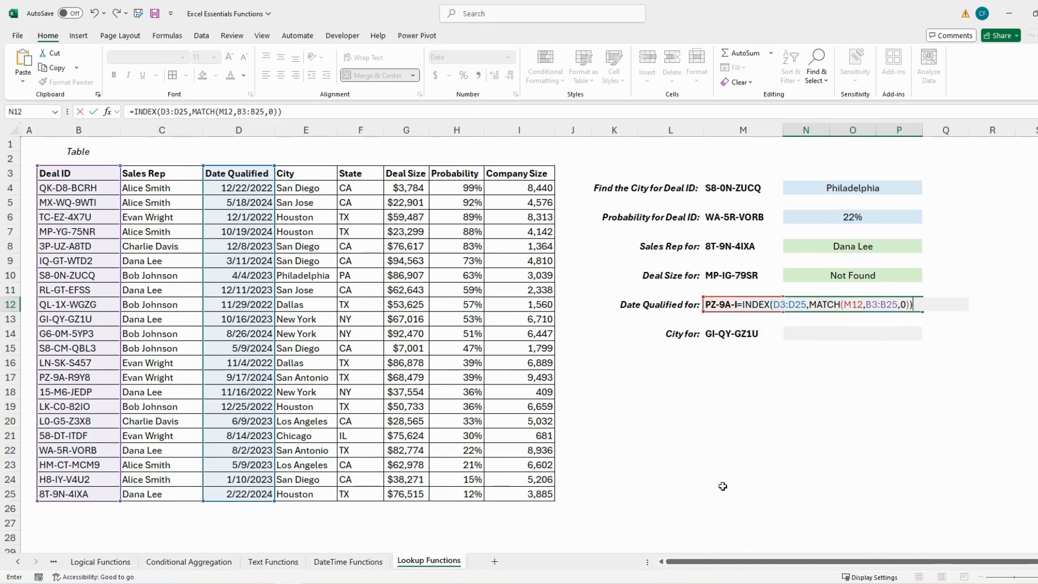
{"action": "key", "text": "Return"}
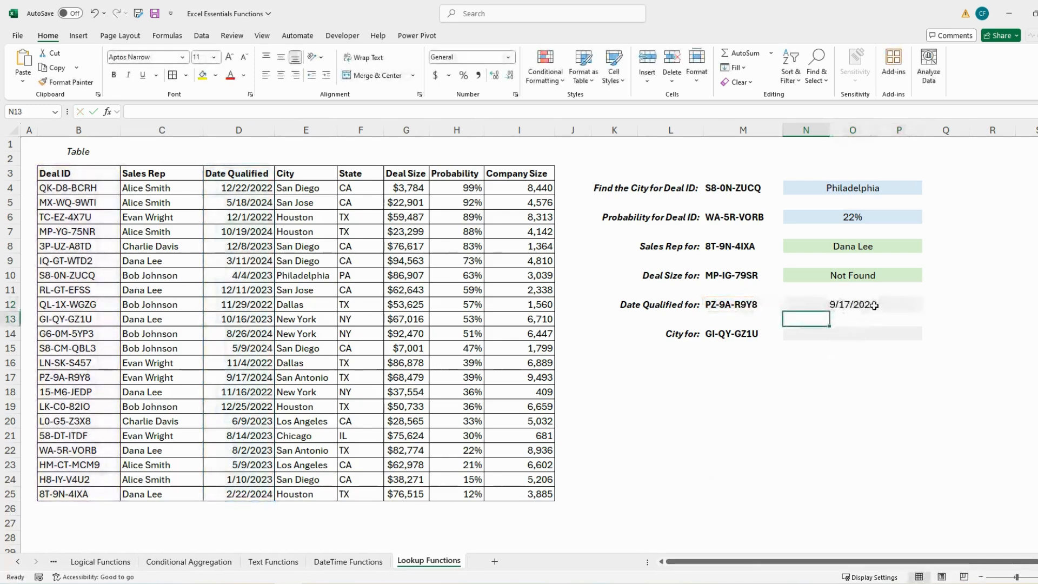
{"action": "left_click", "coordinate": [874, 305]}
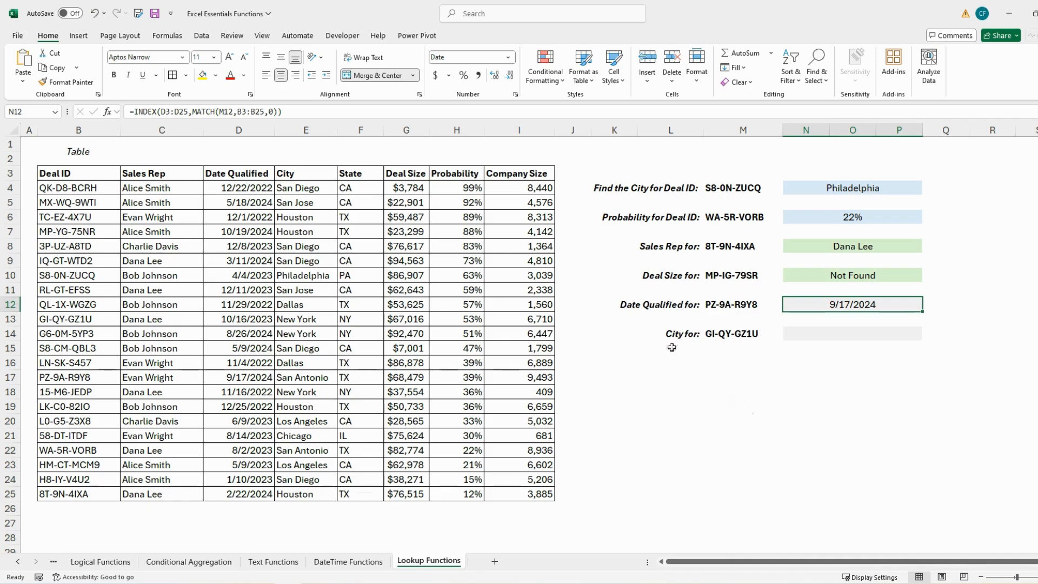
Enter =INDEX(E3:E25,MATCH(M14,B3:B25,0)) in N14 to look up the city for the deal ID in M14
{"action": "left_click", "coordinate": [844, 340]}
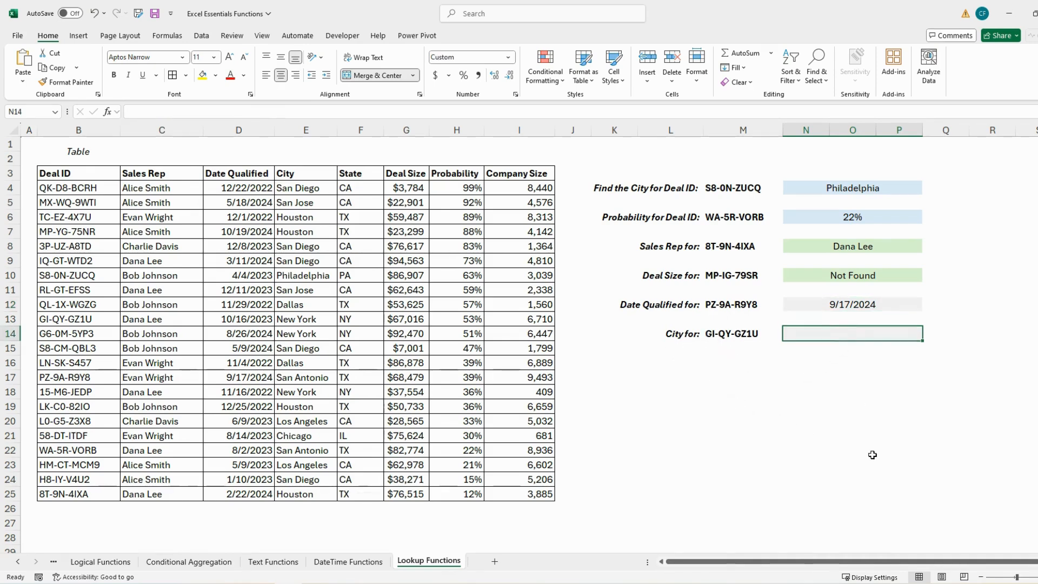
{"action": "type", "text": "=INDEX("}
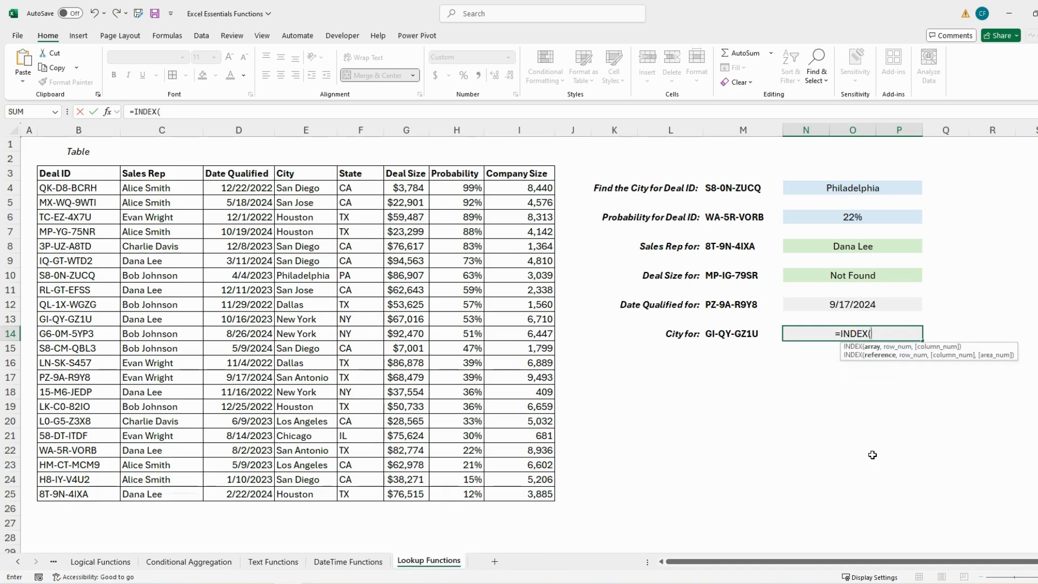
{"action": "left_click_drag", "start_coordinate": [325, 174], "coordinate": [325, 495]}
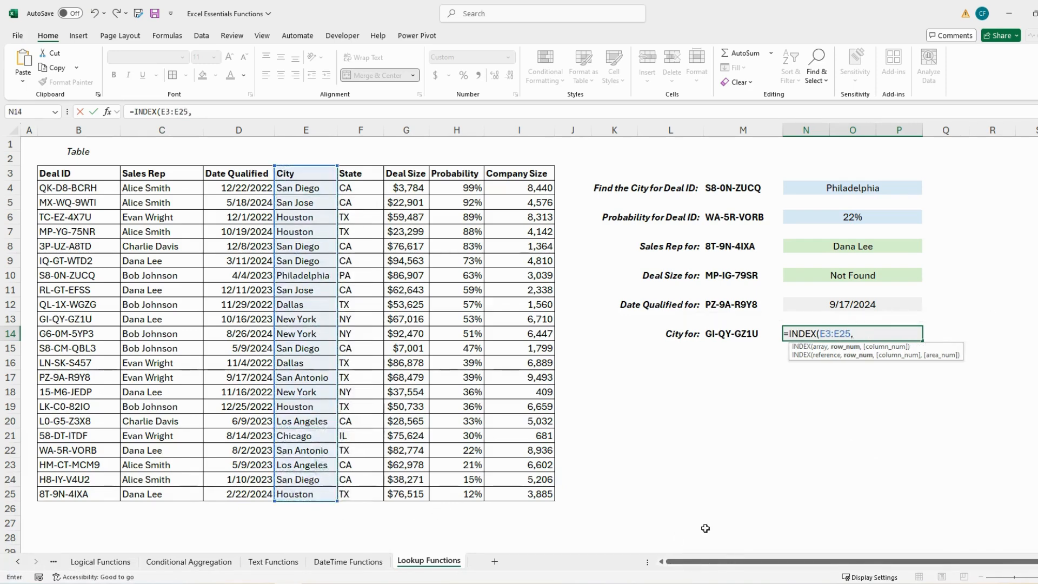
{"action": "type", "text": ",MATCH("}
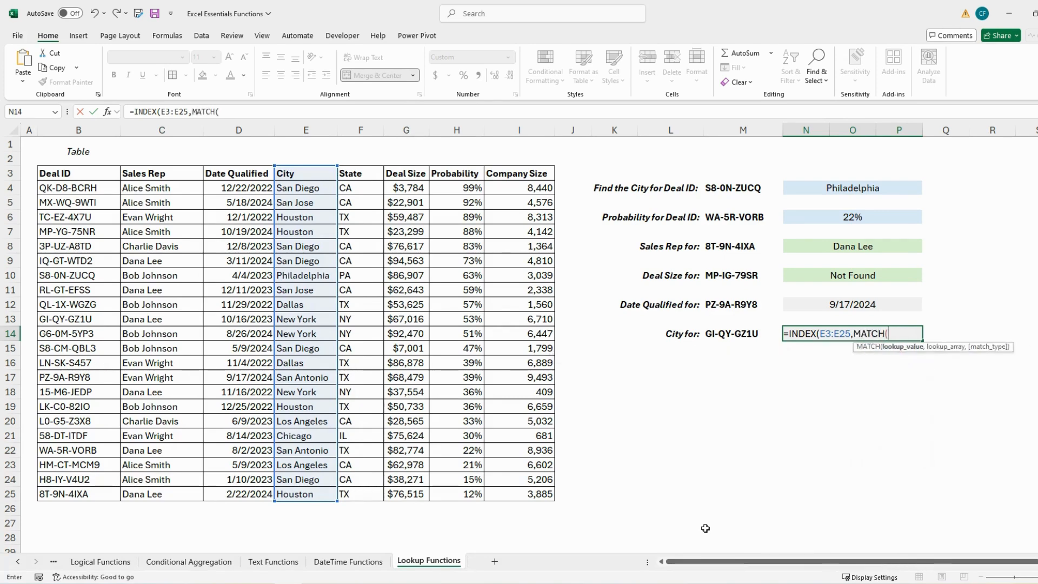
{"action": "left_click", "coordinate": [728, 335]}
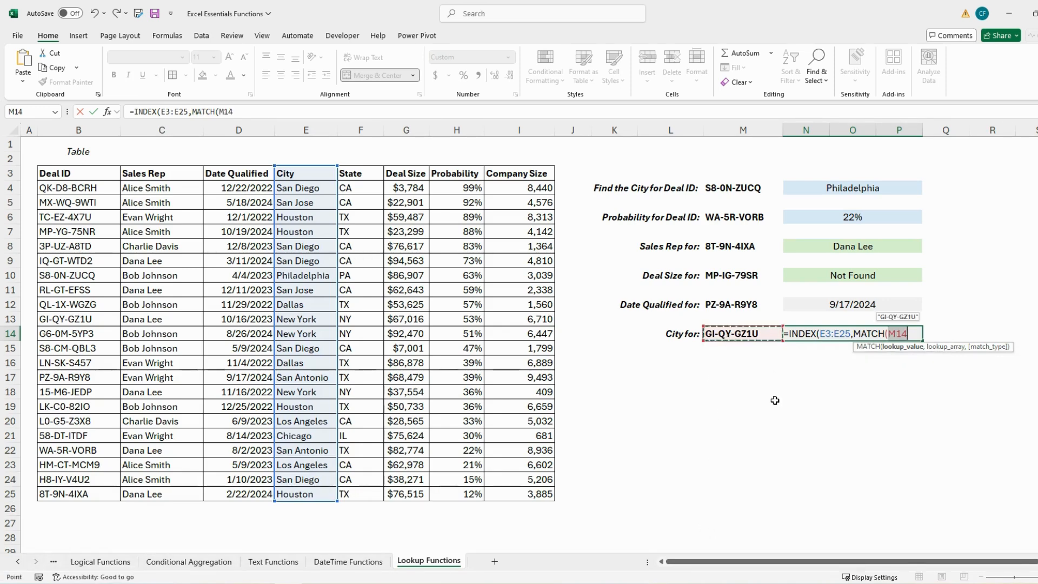
{"action": "type", "text": ","}
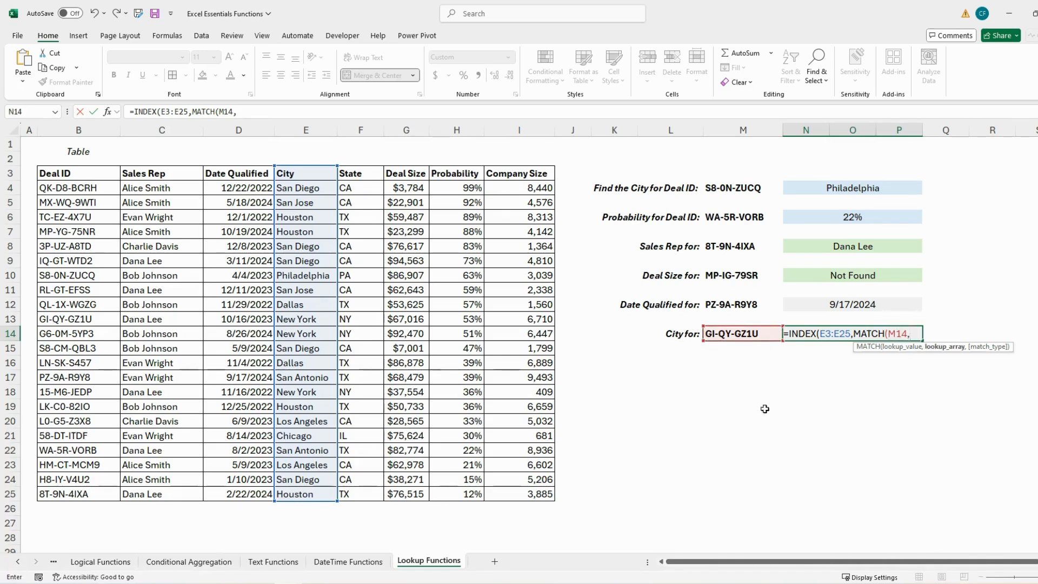
{"action": "left_click_drag", "start_coordinate": [91, 175], "coordinate": [103, 493]}
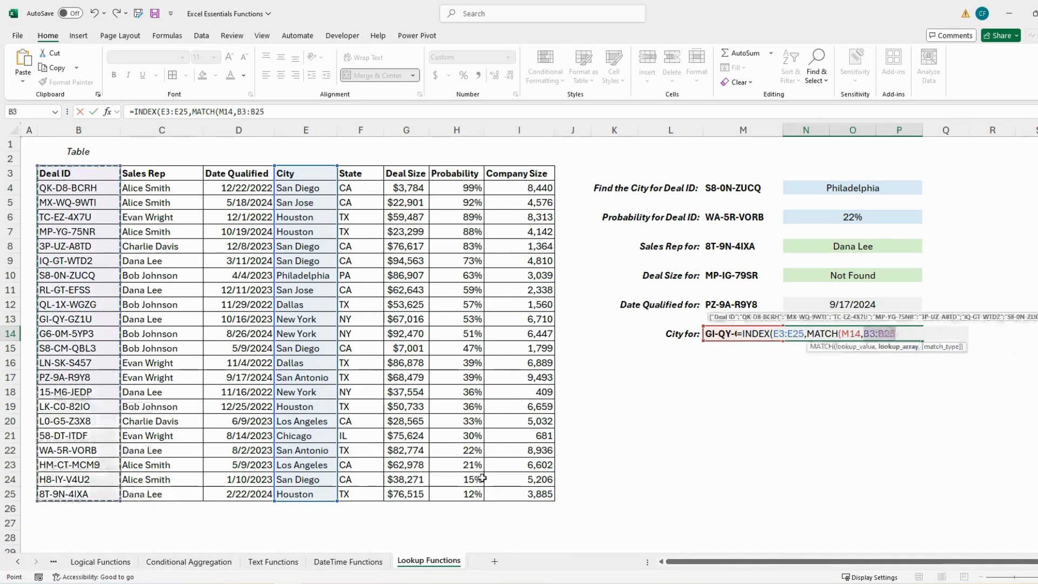
{"action": "type", "text": ",0))"}
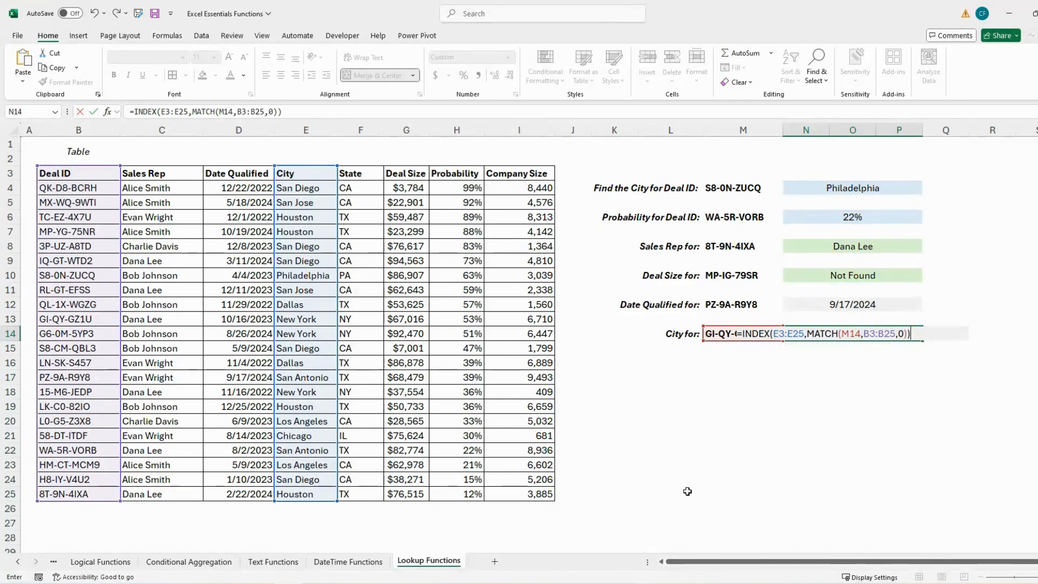
{"action": "key", "text": "Return"}
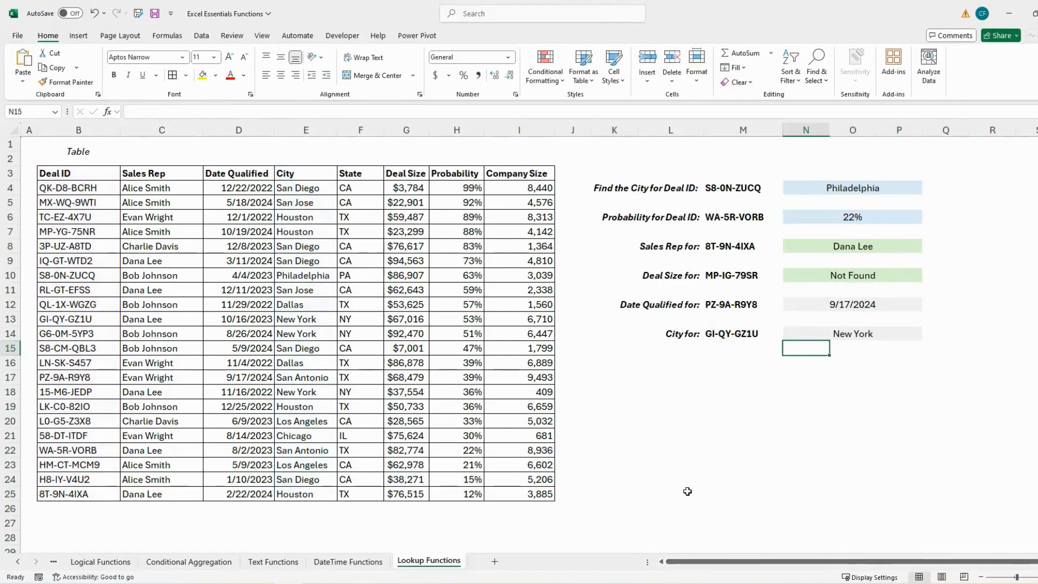
{"action": "left_click", "coordinate": [849, 334]}
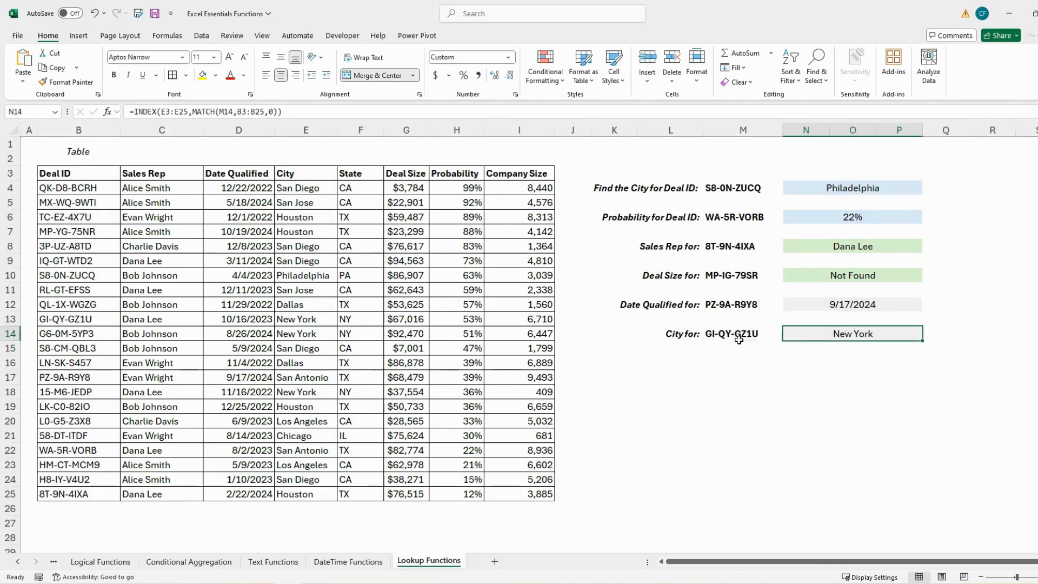
{"action": "left_click", "coordinate": [964, 331]}
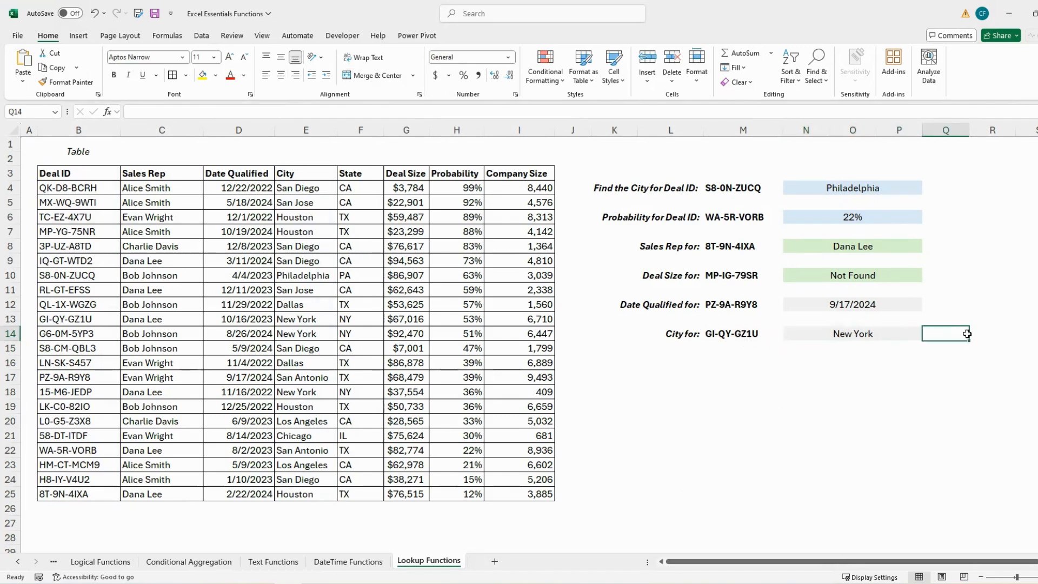